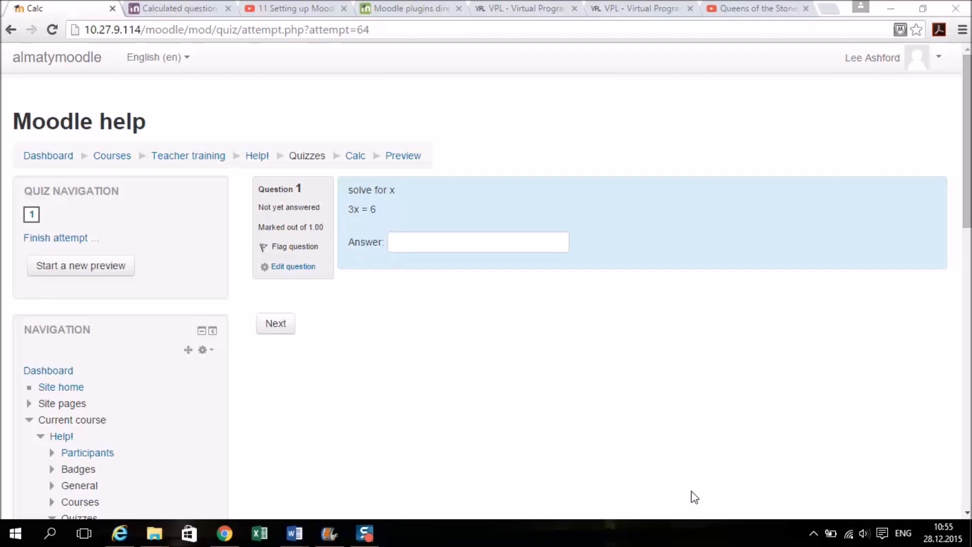
Examine the previewed equation 3x = 6 and its answer field in question 1.
{"action": "left_click", "coordinate": [357, 209]}
{"action": "left_click_drag", "start_coordinate": [356, 208], "coordinate": [370, 209]}
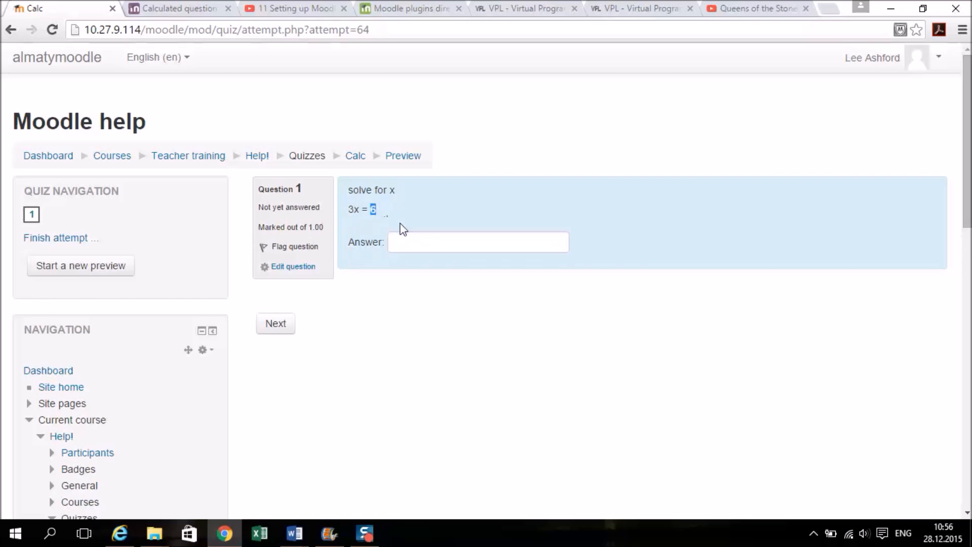
{"action": "left_click", "coordinate": [418, 243]}
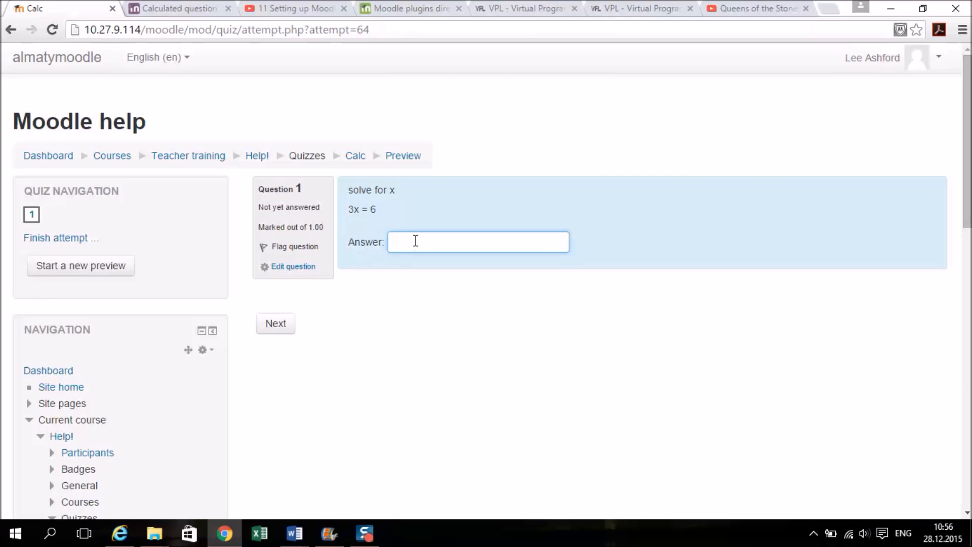
Return to the Help! course and open the settings of the Calc quiz.
{"action": "left_click", "coordinate": [262, 160]}
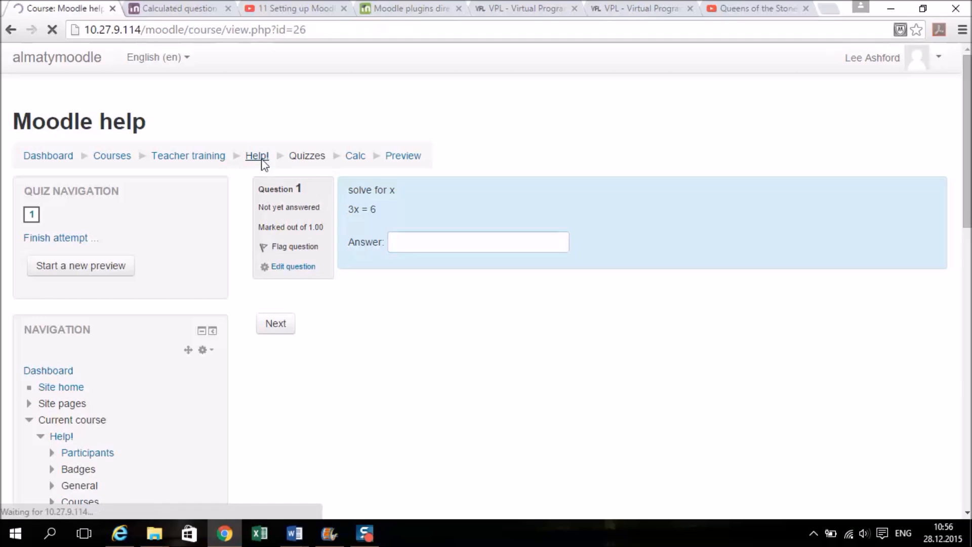
{"action": "scroll", "coordinate": [429, 354], "scroll_direction": "down", "scroll_amount": 1}
{"action": "scroll", "coordinate": [429, 355], "scroll_direction": "down", "scroll_amount": 4}
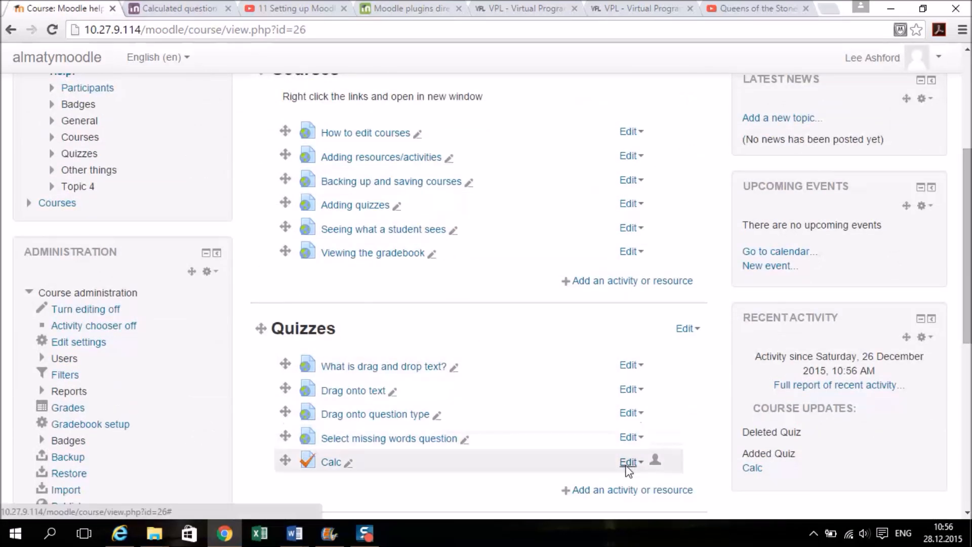
{"action": "left_click", "coordinate": [627, 468]}
{"action": "left_click", "coordinate": [629, 483]}
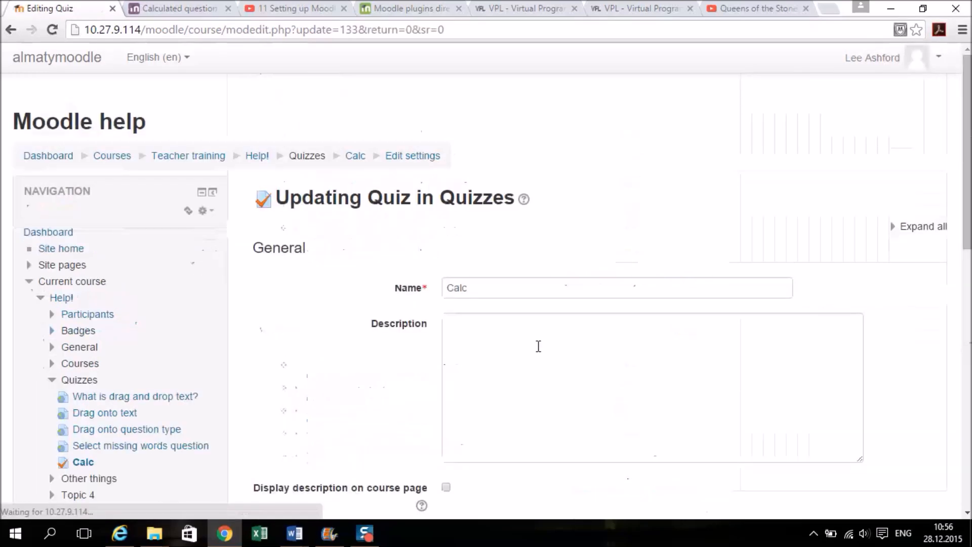
Save the Calc quiz settings as they are and display the quiz.
{"action": "scroll", "coordinate": [278, 365], "scroll_direction": "down", "scroll_amount": 3}
{"action": "scroll", "coordinate": [281, 367], "scroll_direction": "down", "scroll_amount": 10}
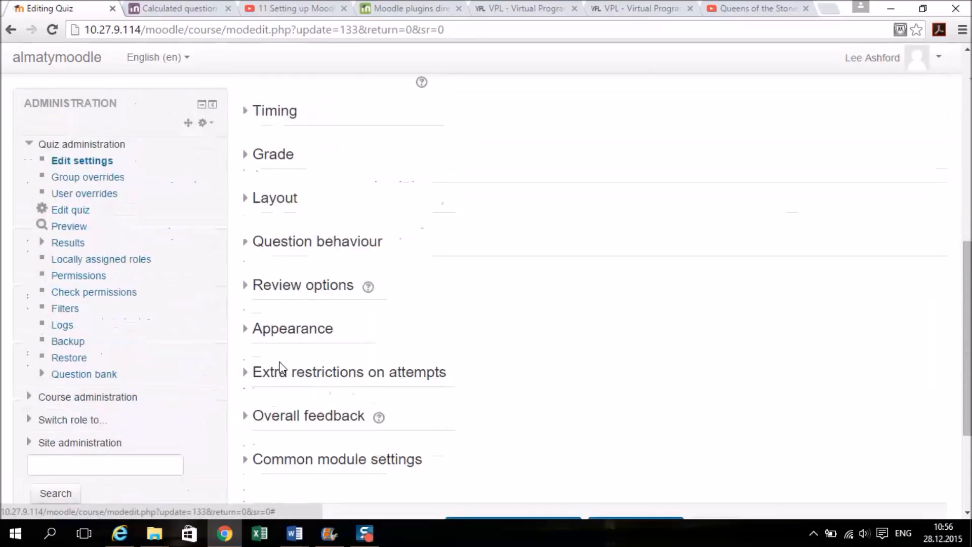
{"action": "left_click", "coordinate": [613, 355]}
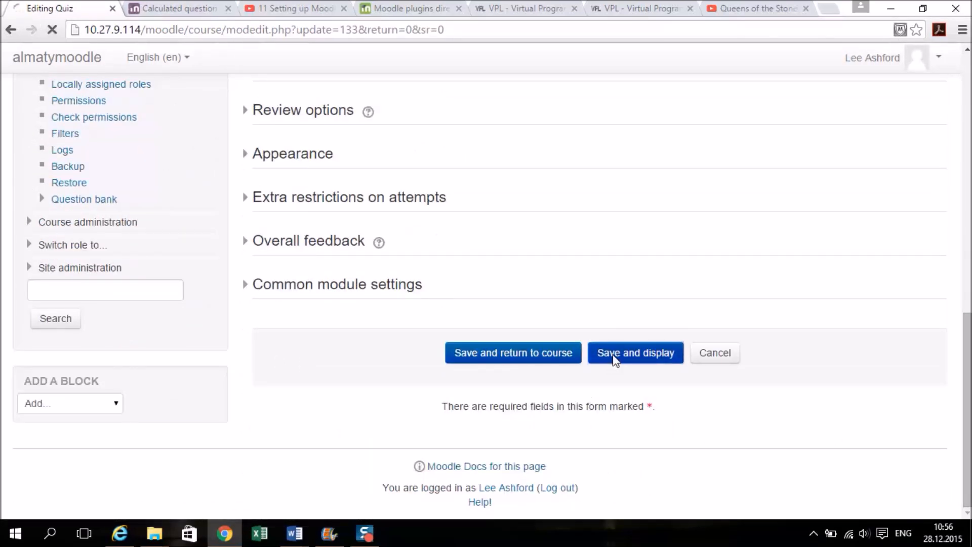
Open the Calc quiz's questions for editing and add a new question of type Calculated.
{"action": "scroll", "coordinate": [157, 416], "scroll_direction": "down", "scroll_amount": 5}
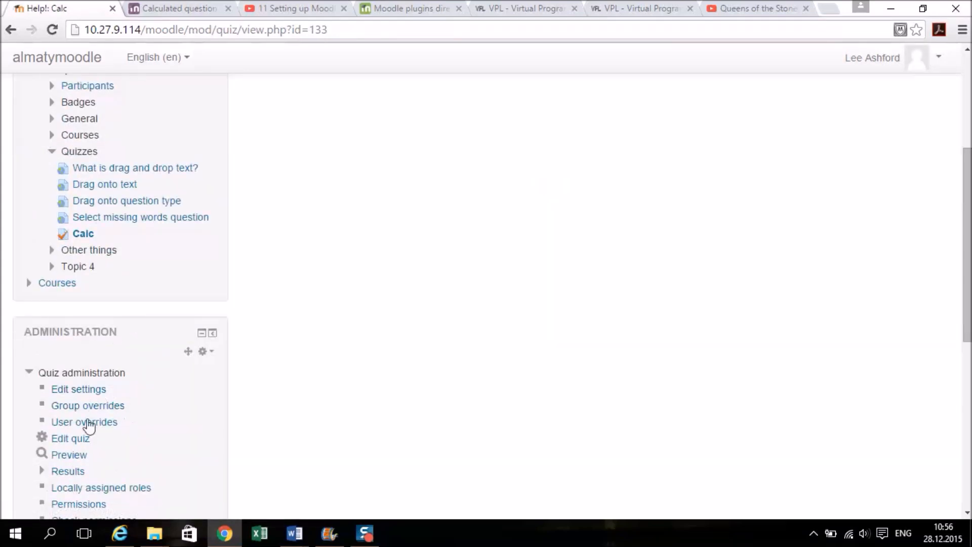
{"action": "left_click", "coordinate": [80, 440]}
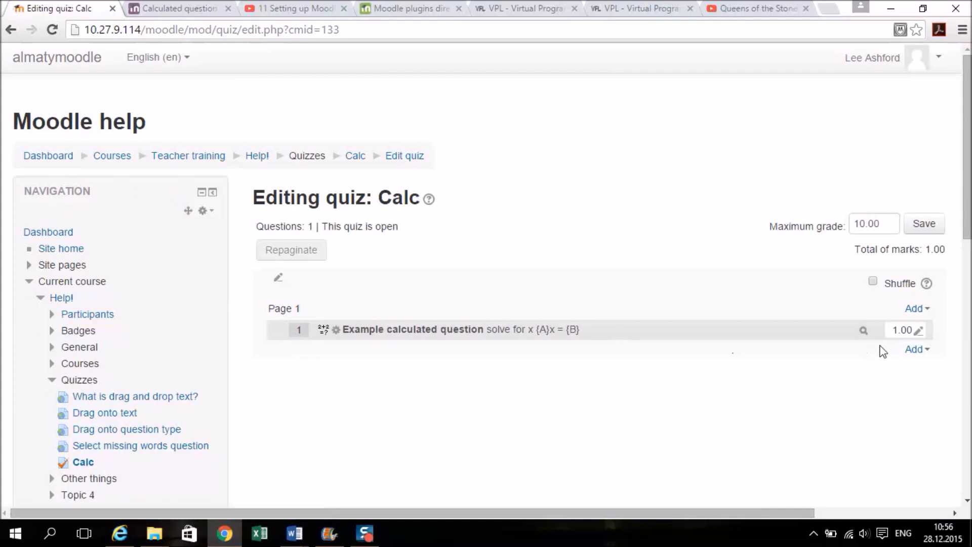
{"action": "left_click", "coordinate": [913, 349]}
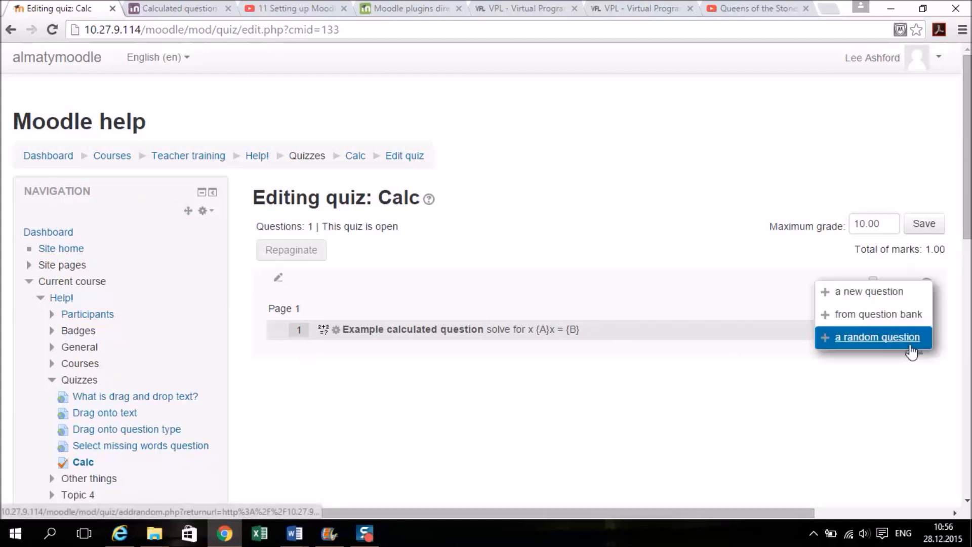
{"action": "left_click", "coordinate": [869, 292]}
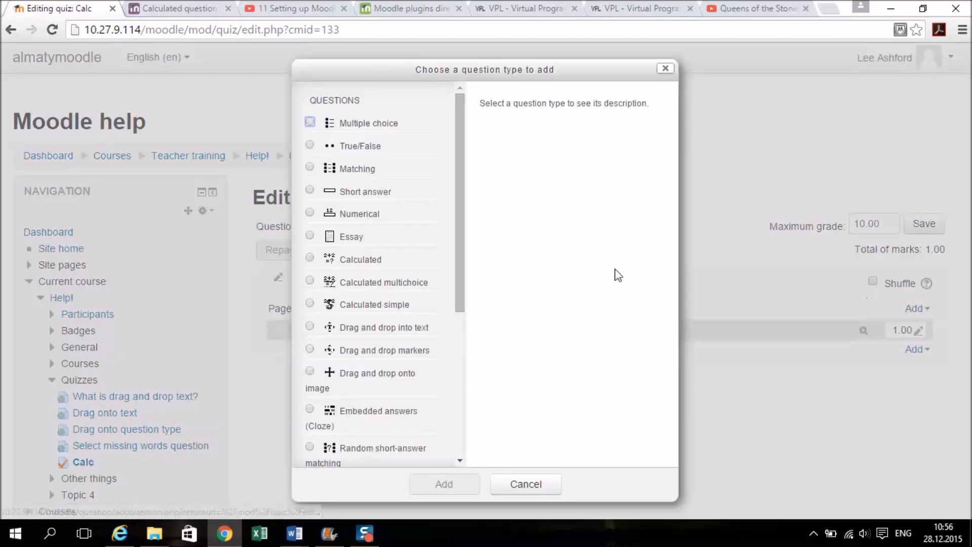
{"action": "left_click", "coordinate": [310, 258]}
{"action": "left_click", "coordinate": [450, 491]}
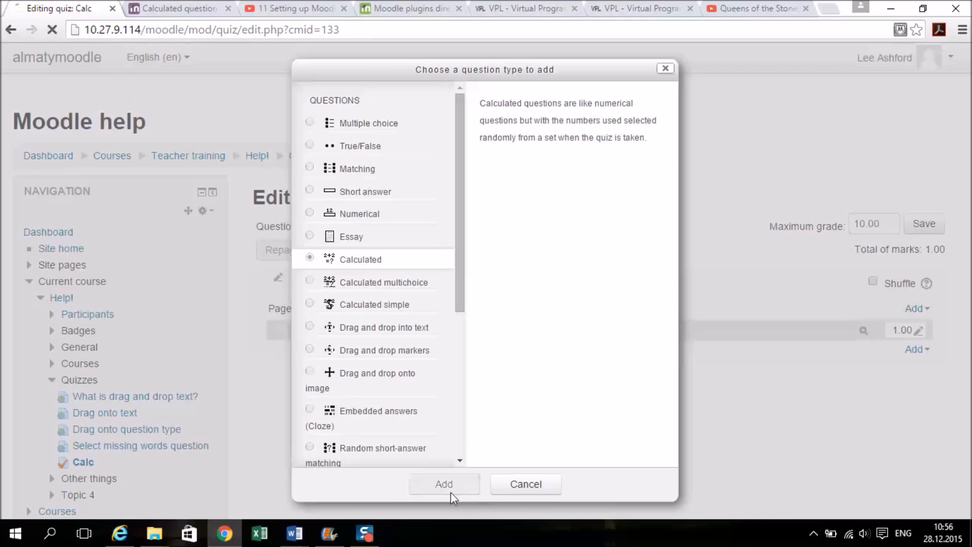
Set the new question's category to Default for Calc and update the category.
{"action": "scroll", "coordinate": [379, 336], "scroll_direction": "down", "scroll_amount": 2}
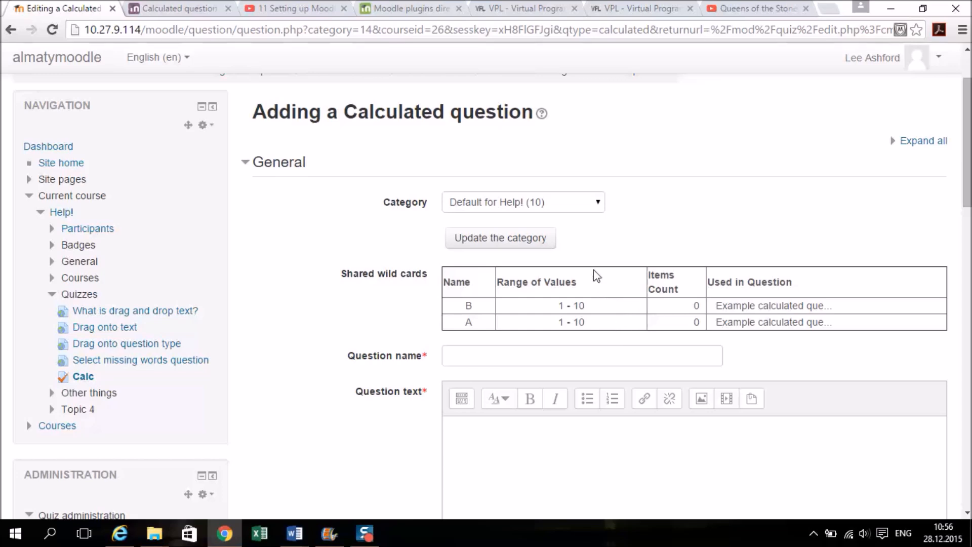
{"action": "left_click", "coordinate": [599, 213]}
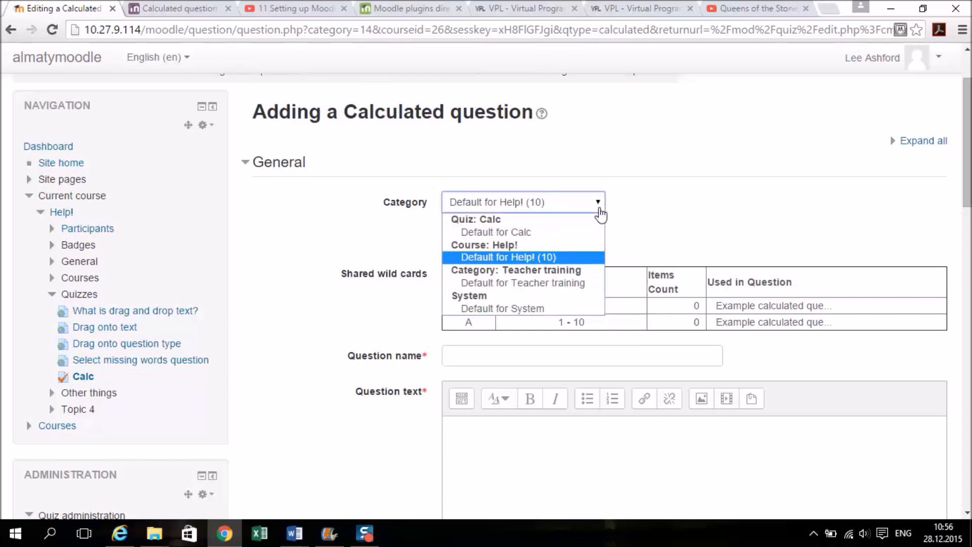
{"action": "left_click", "coordinate": [571, 229]}
{"action": "left_click", "coordinate": [544, 239]}
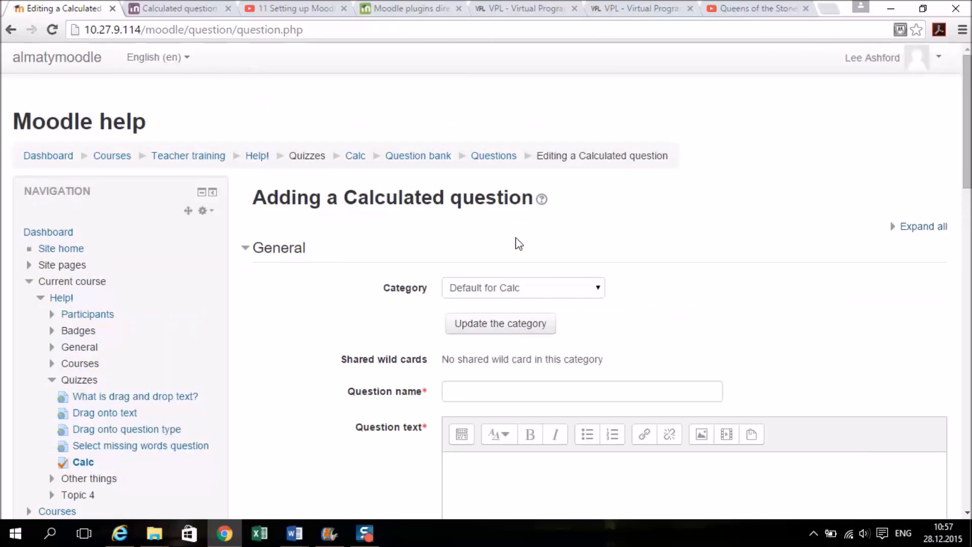
Name the calculated question "Solve for x".
{"action": "scroll", "coordinate": [732, 299], "scroll_direction": "down", "scroll_amount": 2}
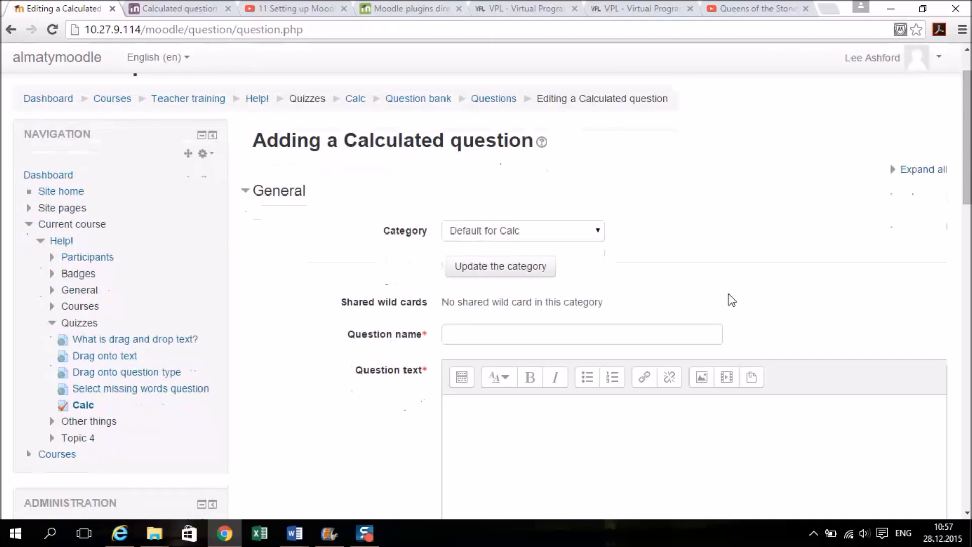
{"action": "left_click", "coordinate": [643, 278]}
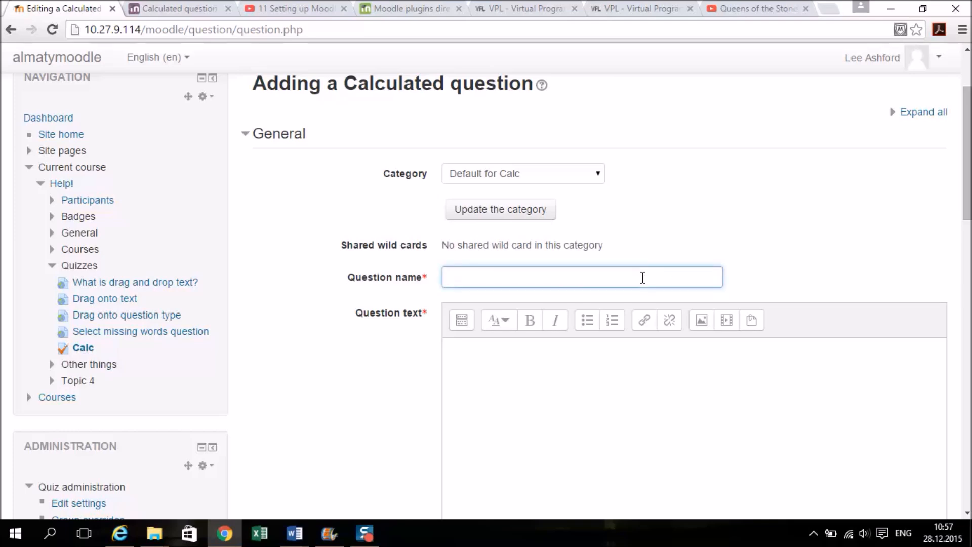
{"action": "type", "text": "Solve for x"}
Begin the question text with "Solve for x" and put the wild card {A} on a new line.
{"action": "left_click", "coordinate": [613, 365]}
{"action": "type", "text": "Solve for "}
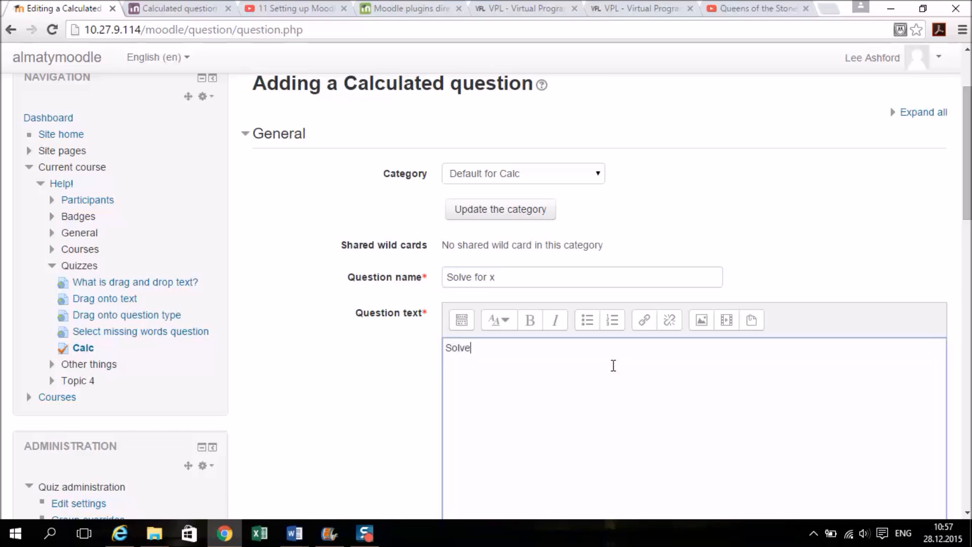
{"action": "type", "text": "x"}
{"action": "key", "text": "Return"}
{"action": "type", "text": "{A}"}
{"action": "key", "text": "Left"}
{"action": "key", "text": "BackSpace"}
{"action": "type", "text": "fed"}
{"action": "key", "text": "BackSpace"}
{"action": "key", "text": "BackSpace"}
{"action": "key", "text": "BackSpace"}
{"action": "type", "text": "fred"}
{"action": "key", "text": "BackSpace"}
{"action": "key", "text": "BackSpace"}
{"action": "key", "text": "BackSpace"}
{"action": "key", "text": "BackSpace"}
Complete the equation line in the question text so it reads {A}x = {B}.
{"action": "type", "text": "A}x = {B}"}
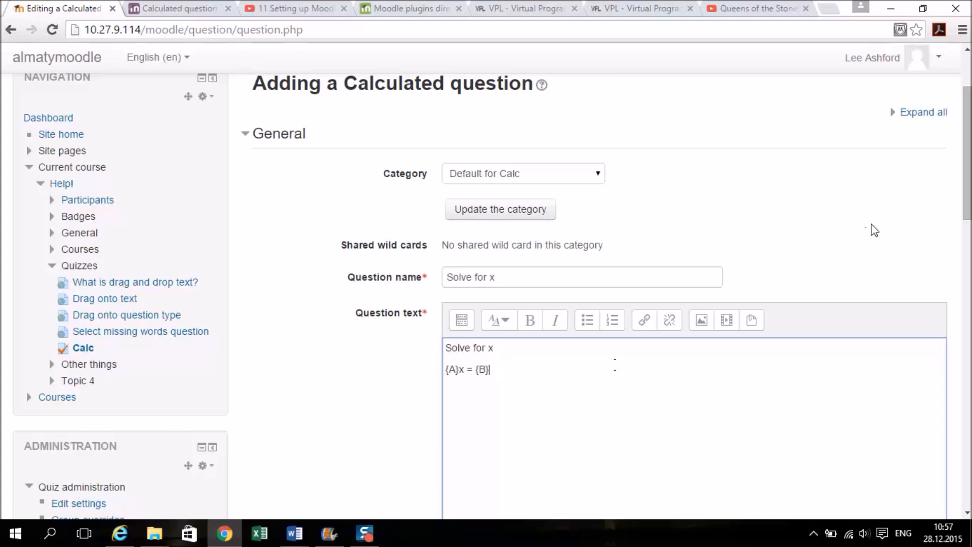
Enter {B}/{A} as the formula for answer 1.
{"action": "left_click_drag", "start_coordinate": [967, 177], "coordinate": [946, 339]}
{"action": "left_click", "coordinate": [652, 276]}
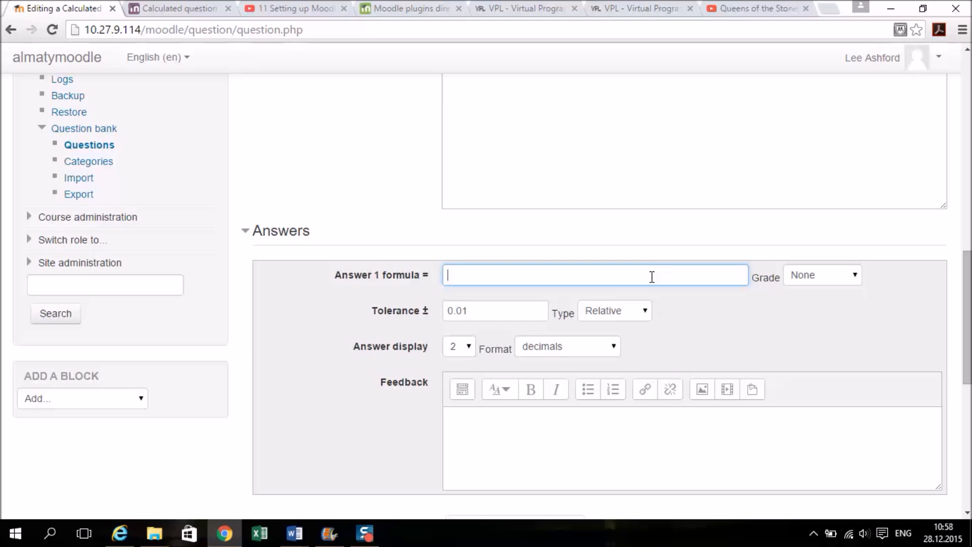
{"action": "type", "text": "{A}"}
{"action": "key", "text": "BackSpace"}
{"action": "key", "text": "BackSpace"}
{"action": "key", "text": "BackSpace"}
{"action": "type", "text": "{B}/{A}"}
{"action": "left_click_drag", "start_coordinate": [486, 276], "coordinate": [472, 274]}
{"action": "left_click", "coordinate": [472, 275]}
{"action": "double_click", "coordinate": [454, 275]}
Set the grade for answer 1 to 100%.
{"action": "left_click", "coordinate": [856, 275]}
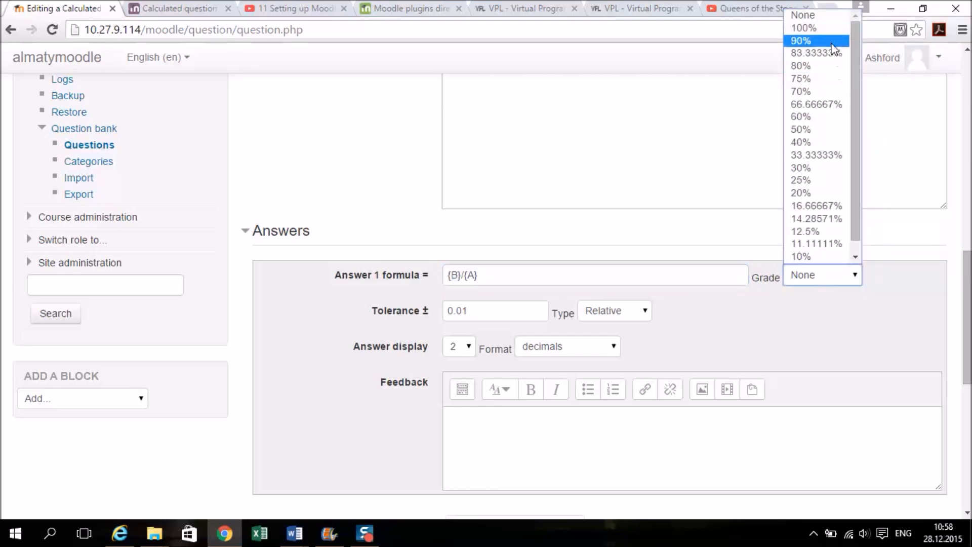
{"action": "left_click", "coordinate": [817, 28]}
{"action": "left_click", "coordinate": [717, 303]}
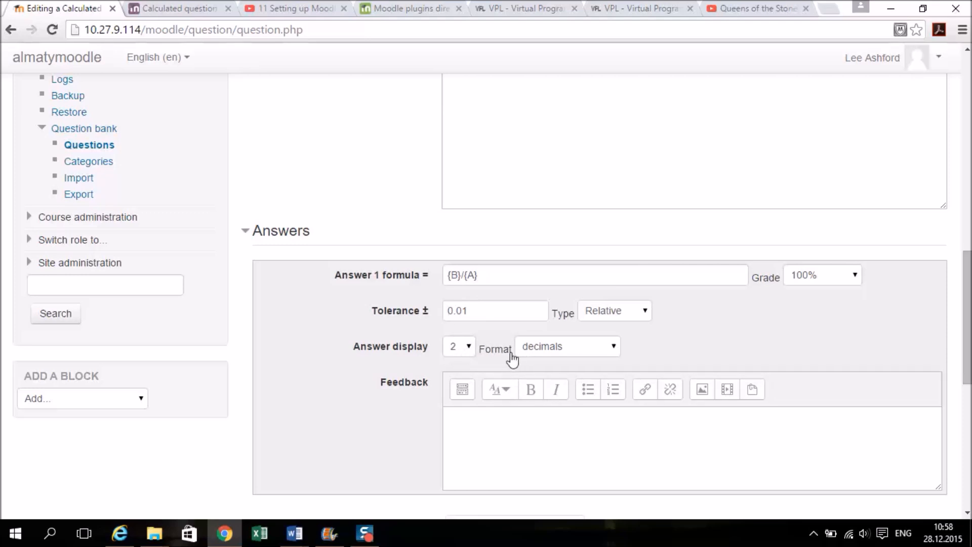
Enter "Well done!" as the feedback for answer 1.
{"action": "left_click", "coordinate": [484, 425]}
{"action": "type", "text": "Wel "}
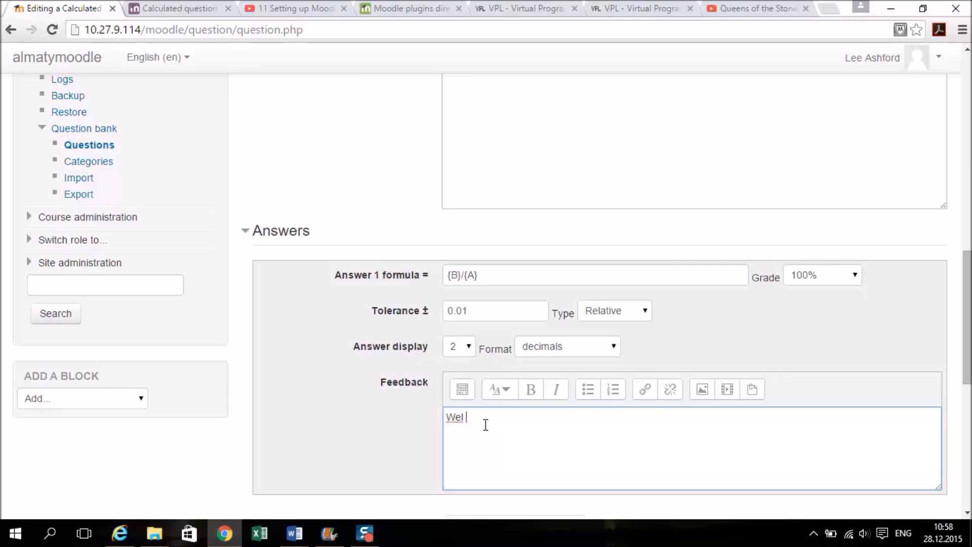
{"action": "type", "text": "done!"}
{"action": "key", "text": "Left"}
{"action": "key", "text": "Left"}
{"action": "key", "text": "Left"}
{"action": "type", "text": "l"}
{"action": "left_click", "coordinate": [428, 425]}
Submit the question form and continue to the wildcards dataset properties.
{"action": "scroll", "coordinate": [429, 425], "scroll_direction": "down", "scroll_amount": 4}
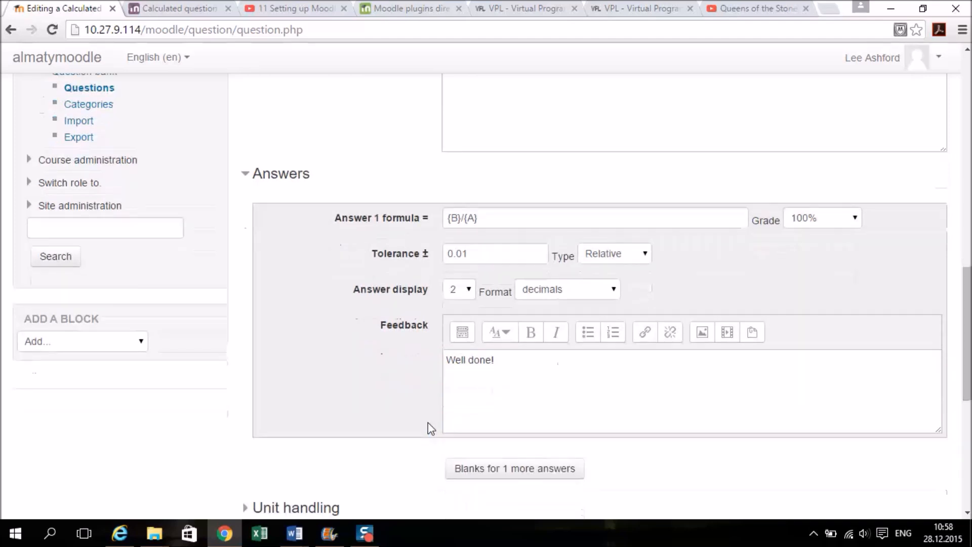
{"action": "scroll", "coordinate": [427, 422], "scroll_direction": "down", "scroll_amount": 2}
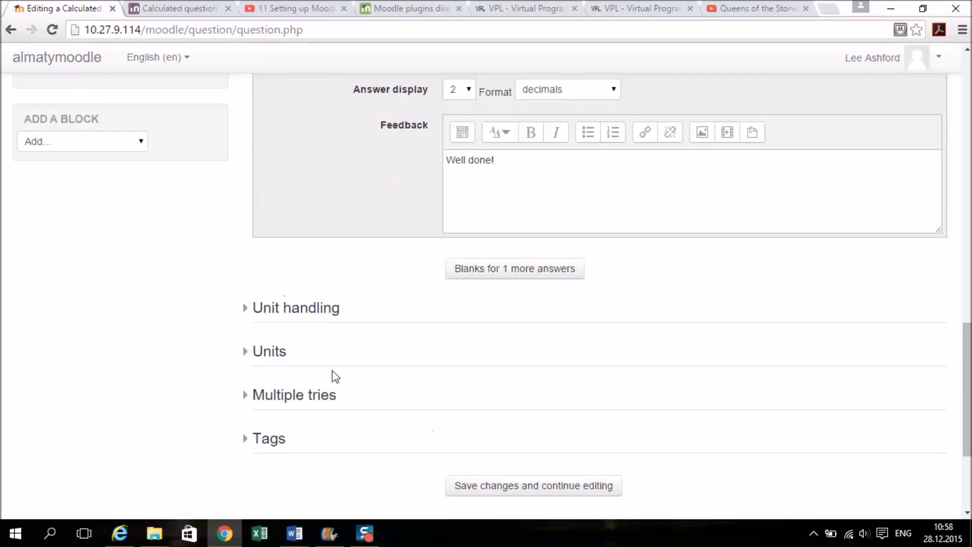
{"action": "scroll", "coordinate": [314, 329], "scroll_direction": "down", "scroll_amount": 3}
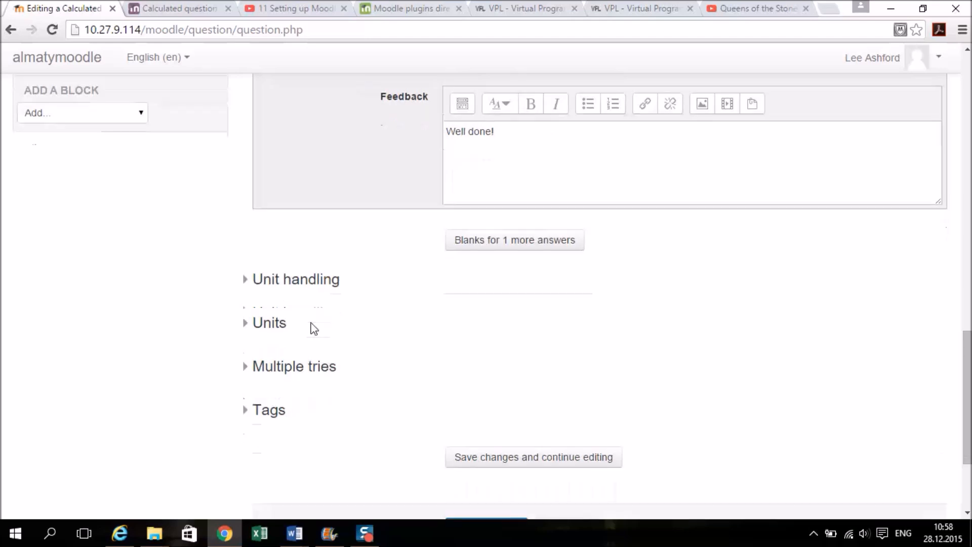
{"action": "left_click", "coordinate": [473, 413]}
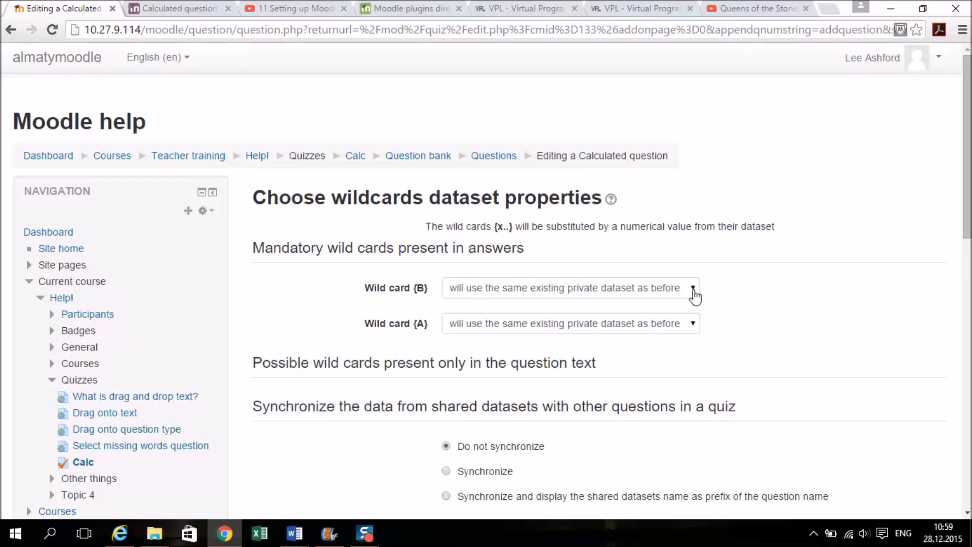
Make wild cards {B} and {A} each use a new shared dataset, leave them unsynchronized, and continue to the dataset editing page.
{"action": "left_click", "coordinate": [694, 295]}
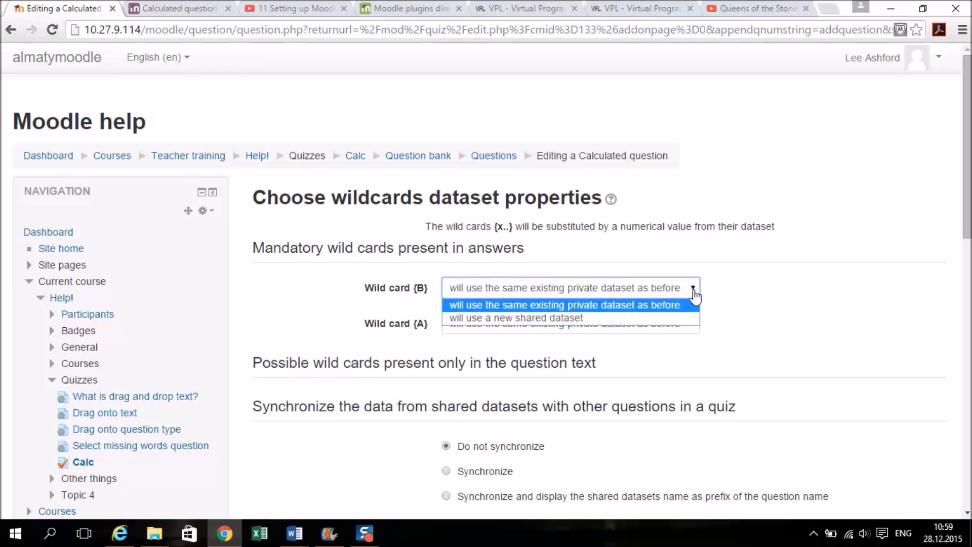
{"action": "left_click", "coordinate": [660, 318]}
{"action": "left_click", "coordinate": [661, 324]}
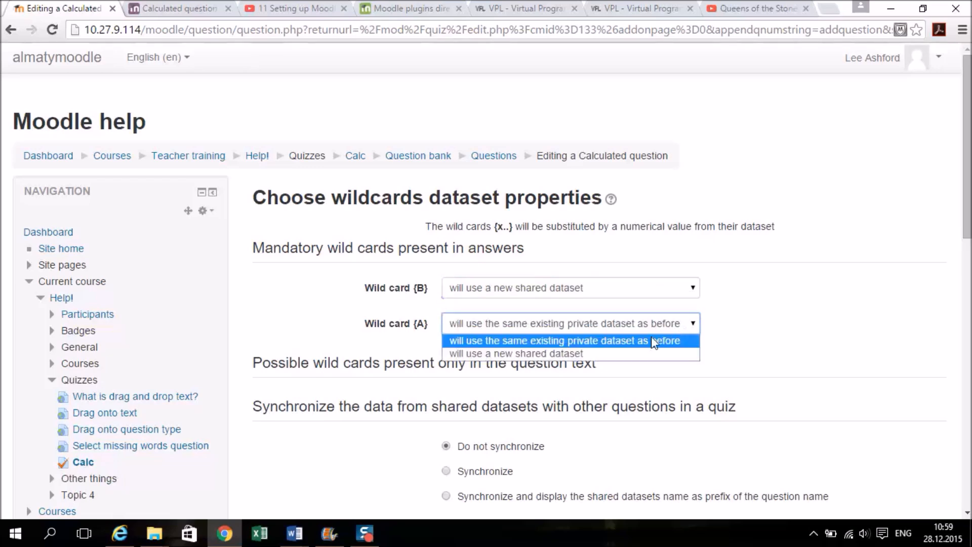
{"action": "left_click", "coordinate": [632, 351]}
{"action": "left_click", "coordinate": [779, 343]}
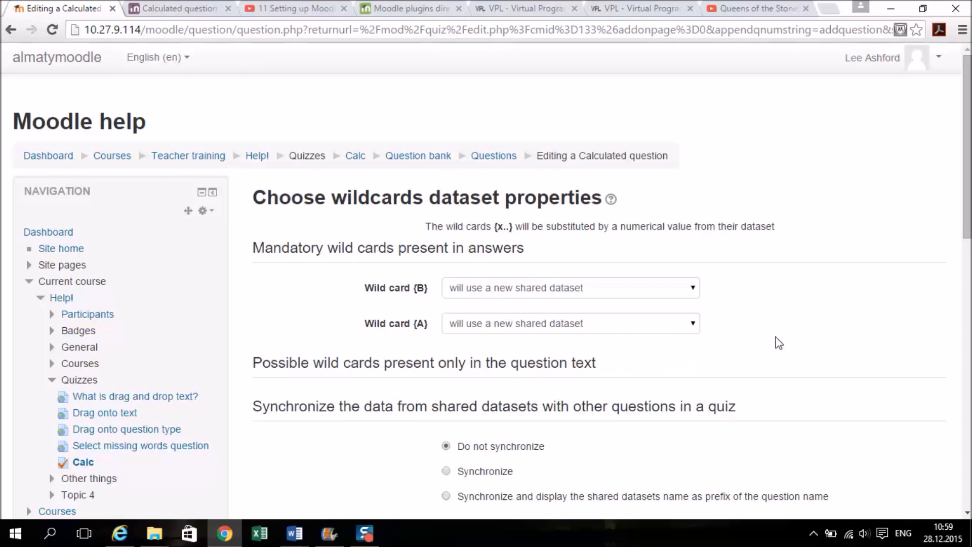
{"action": "scroll", "coordinate": [778, 343], "scroll_direction": "down", "scroll_amount": 2}
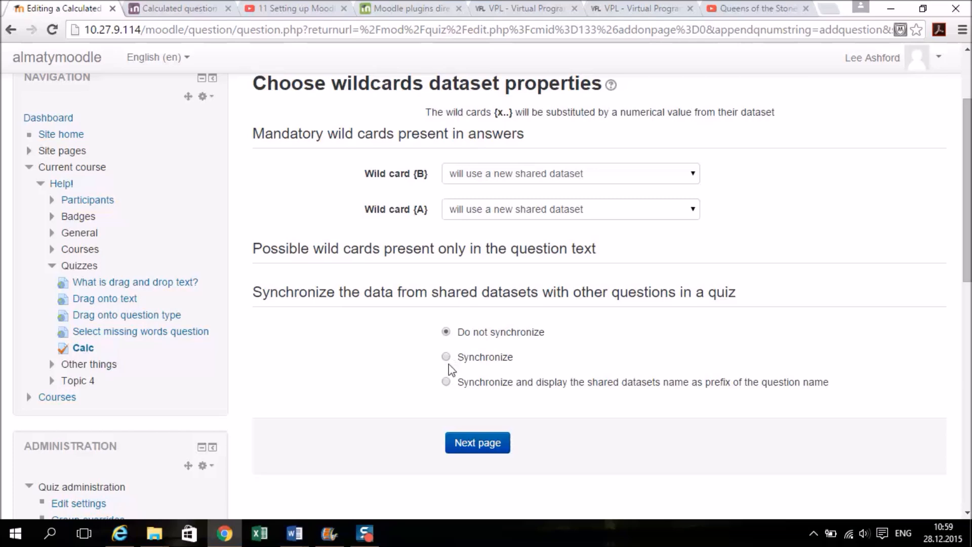
{"action": "left_click", "coordinate": [478, 443]}
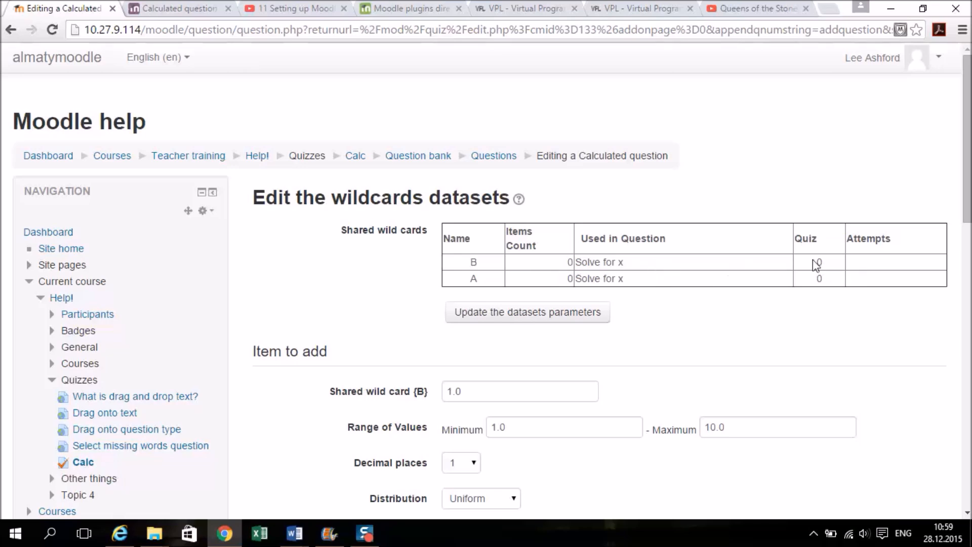
Configure shared wild card {B} with value 1, a range of 1 to 10, and 0 decimal places.
{"action": "scroll", "coordinate": [785, 354], "scroll_direction": "down", "scroll_amount": 3}
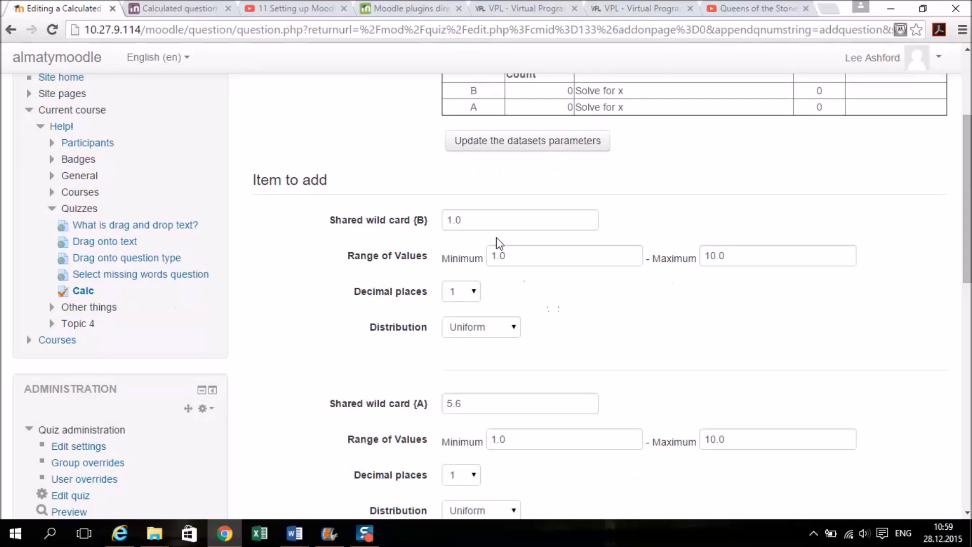
{"action": "left_click", "coordinate": [484, 222]}
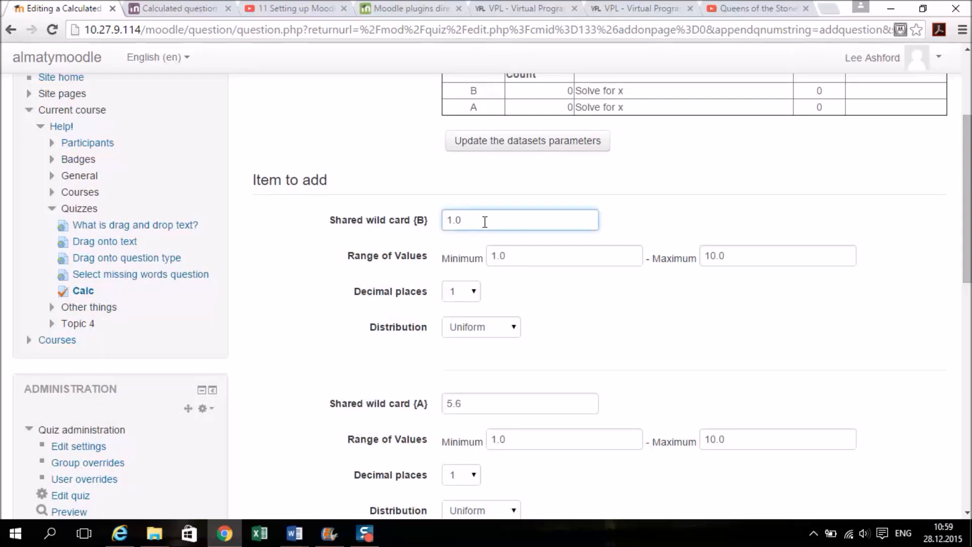
{"action": "key", "text": "BackSpace"}
{"action": "key", "text": "BackSpace"}
{"action": "left_click", "coordinate": [527, 250]}
{"action": "key", "text": "BackSpace"}
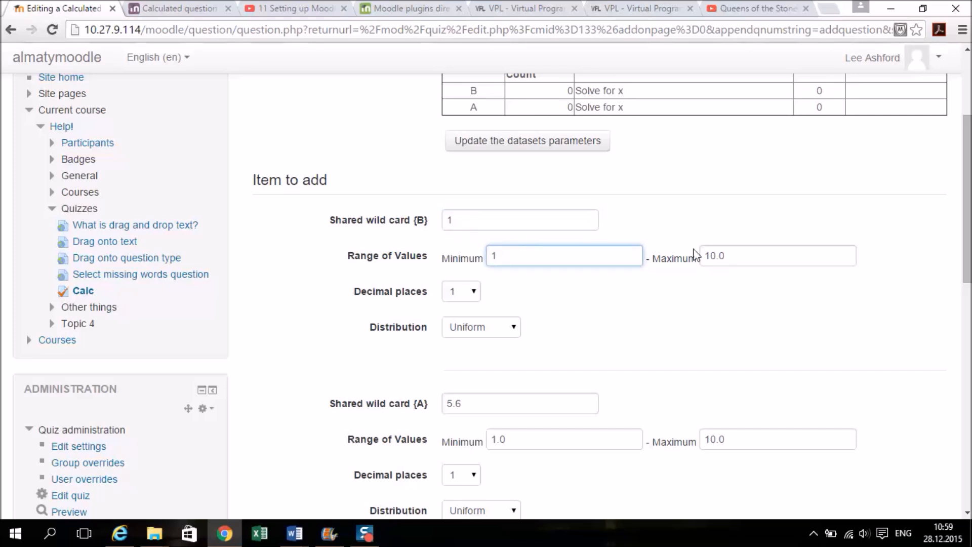
{"action": "left_click", "coordinate": [746, 259]}
{"action": "key", "text": "BackSpace"}
{"action": "key", "text": "BackSpace"}
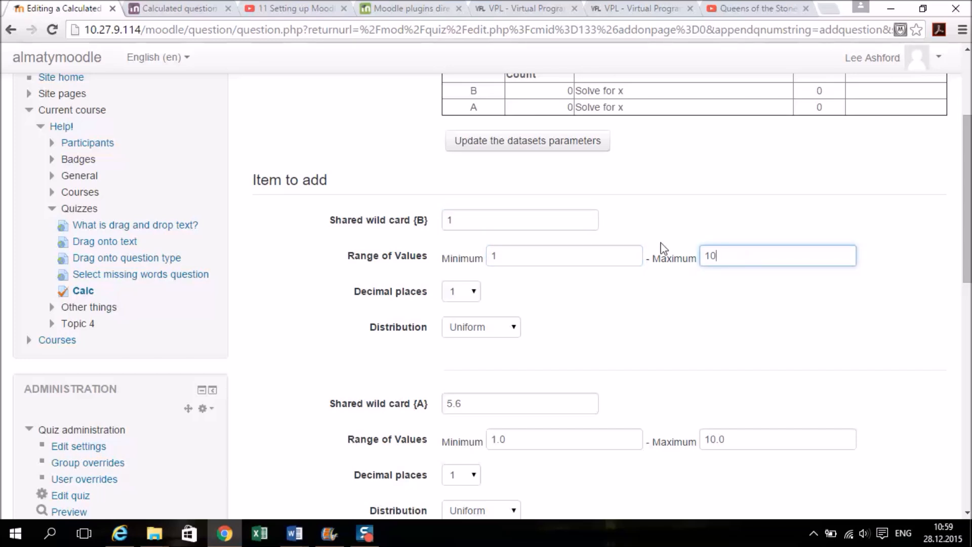
{"action": "left_click", "coordinate": [474, 297]}
{"action": "left_click", "coordinate": [457, 310]}
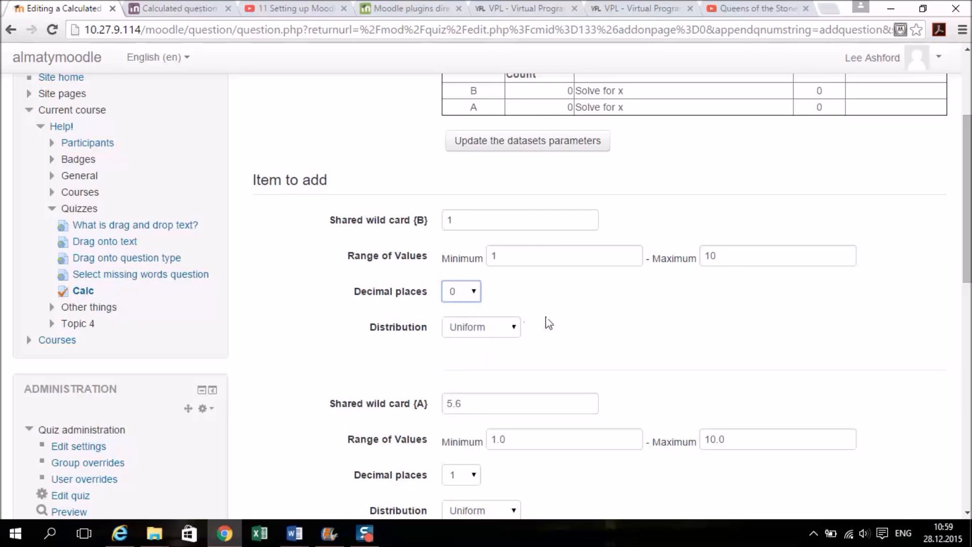
Configure shared wild card {A} with value 5, a range of 1 to 10, and 0 decimal places.
{"action": "left_click", "coordinate": [510, 403]}
{"action": "key", "text": "BackSpace"}
{"action": "key", "text": "BackSpace"}
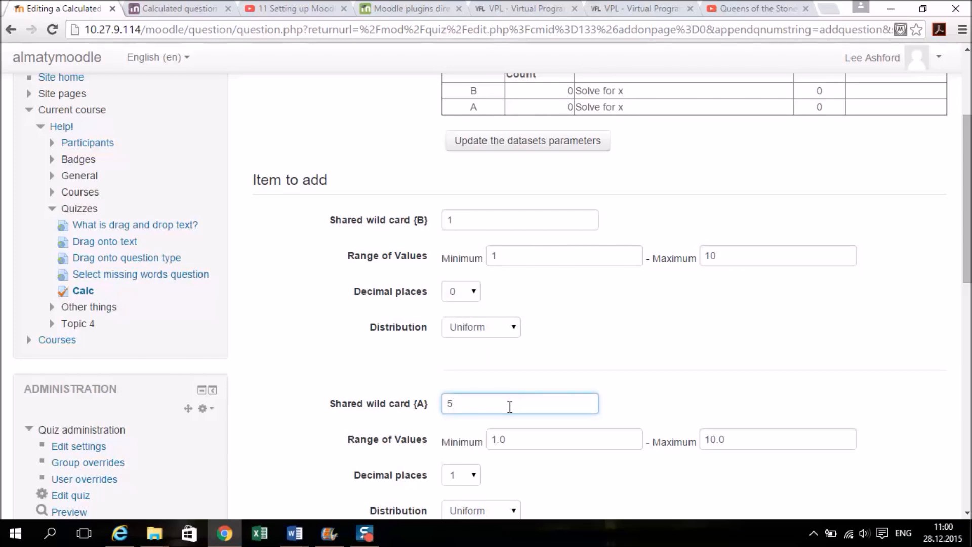
{"action": "left_click", "coordinate": [526, 441]}
{"action": "key", "text": "BackSpace"}
{"action": "key", "text": "BackSpace"}
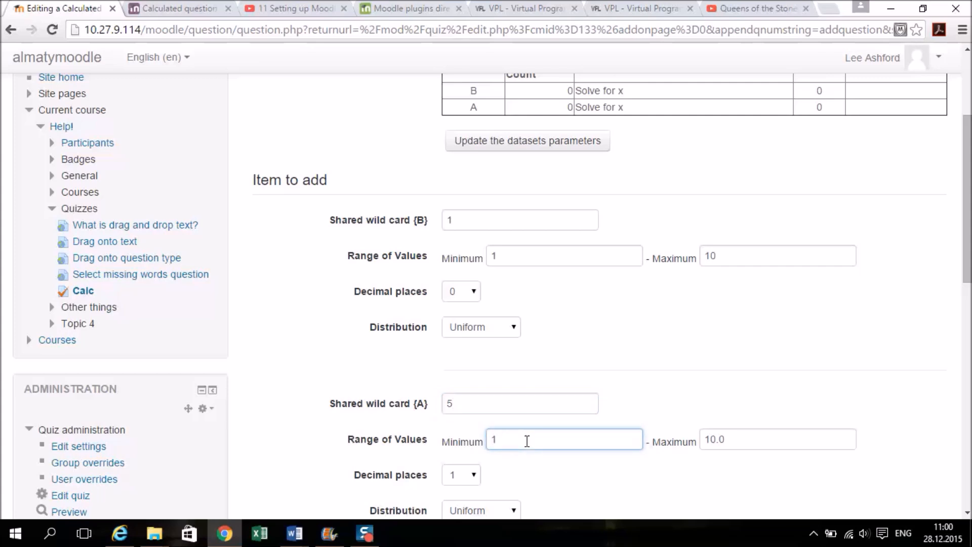
{"action": "left_click", "coordinate": [736, 439]}
{"action": "key", "text": "BackSpace"}
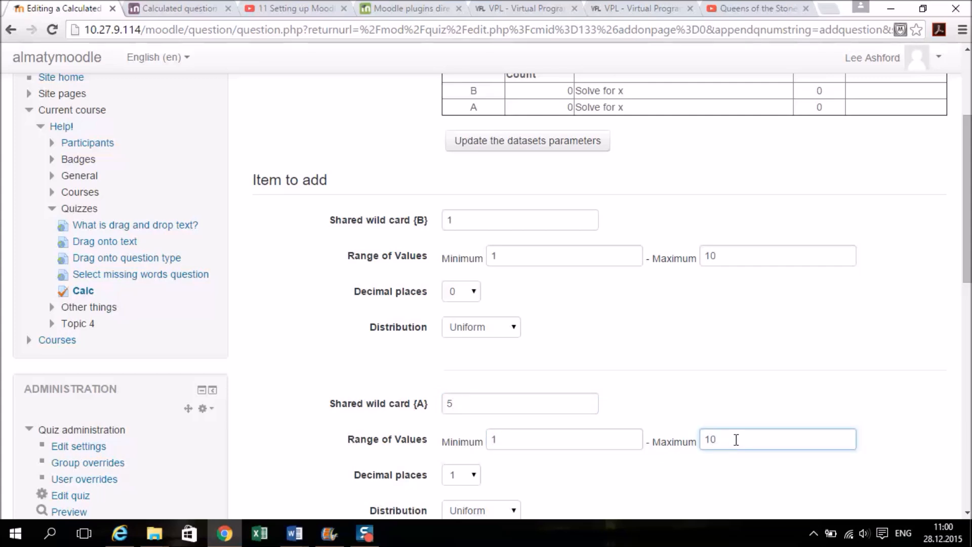
{"action": "left_click", "coordinate": [618, 325]}
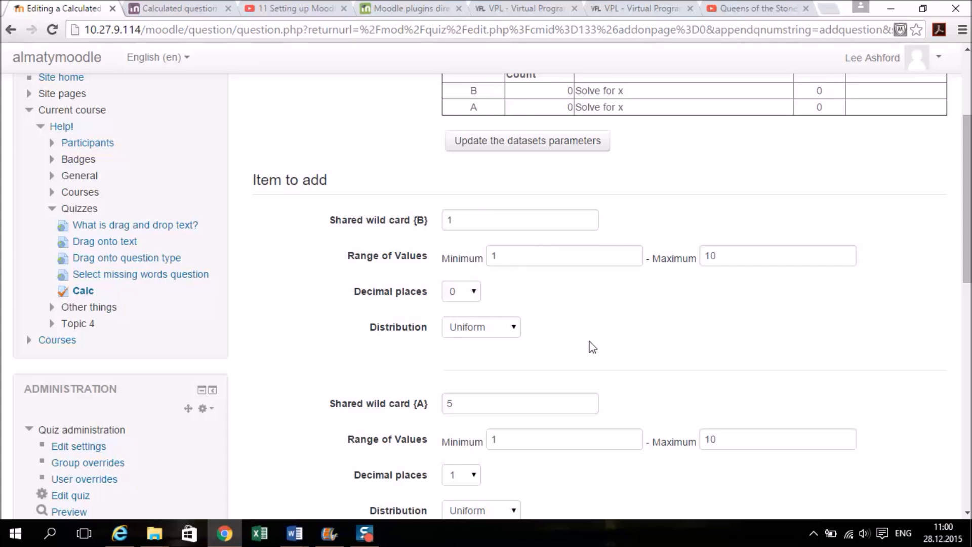
{"action": "scroll", "coordinate": [591, 344], "scroll_direction": "down", "scroll_amount": 2}
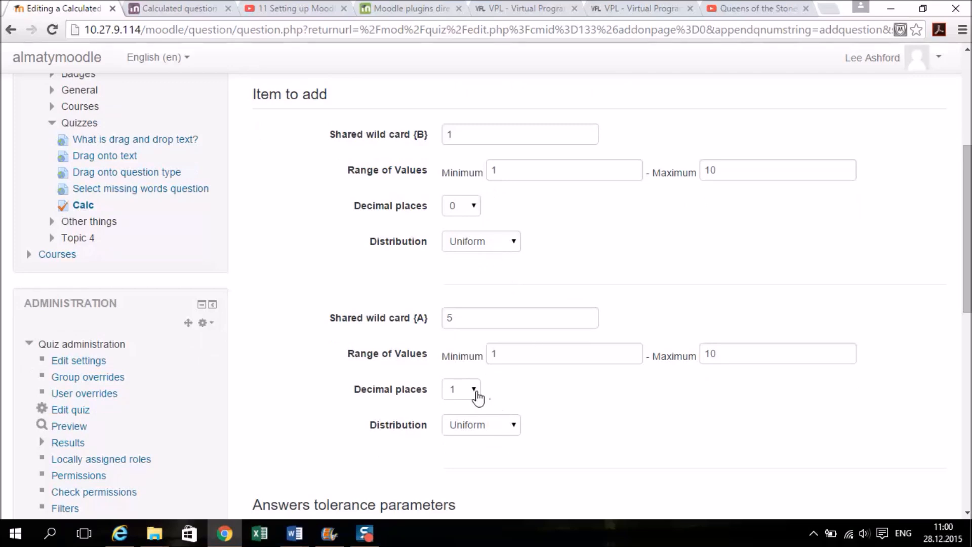
{"action": "left_click", "coordinate": [475, 390]}
{"action": "left_click", "coordinate": [453, 245]}
Update the answers tolerance parameters to recalculate {B}/{A} with the whole-number wild card values.
{"action": "scroll", "coordinate": [618, 385], "scroll_direction": "down", "scroll_amount": 3}
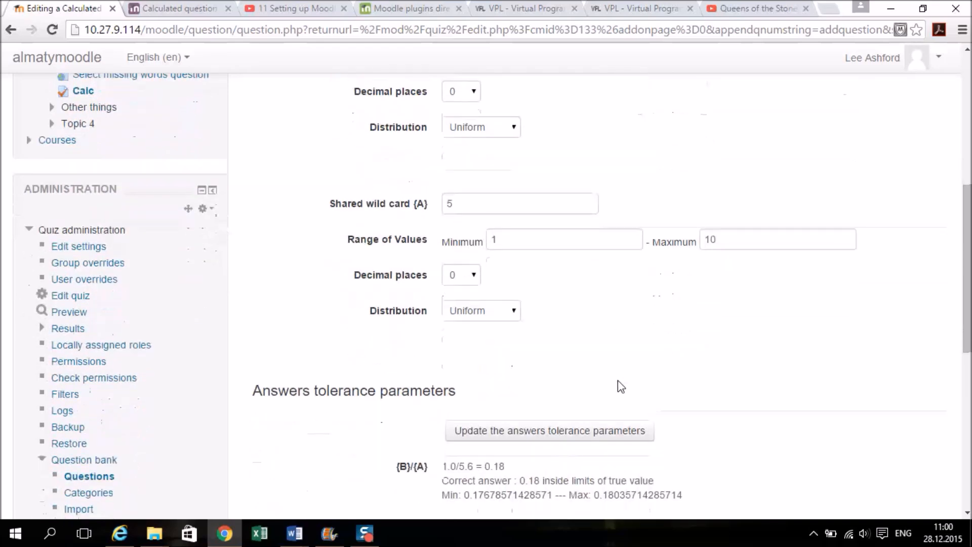
{"action": "scroll", "coordinate": [456, 375], "scroll_direction": "down", "scroll_amount": 3}
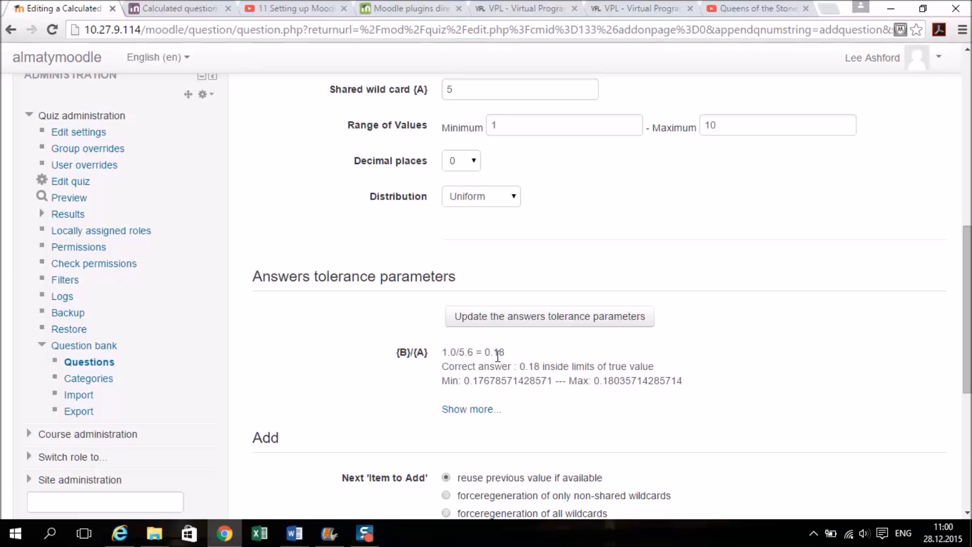
{"action": "left_click", "coordinate": [517, 319]}
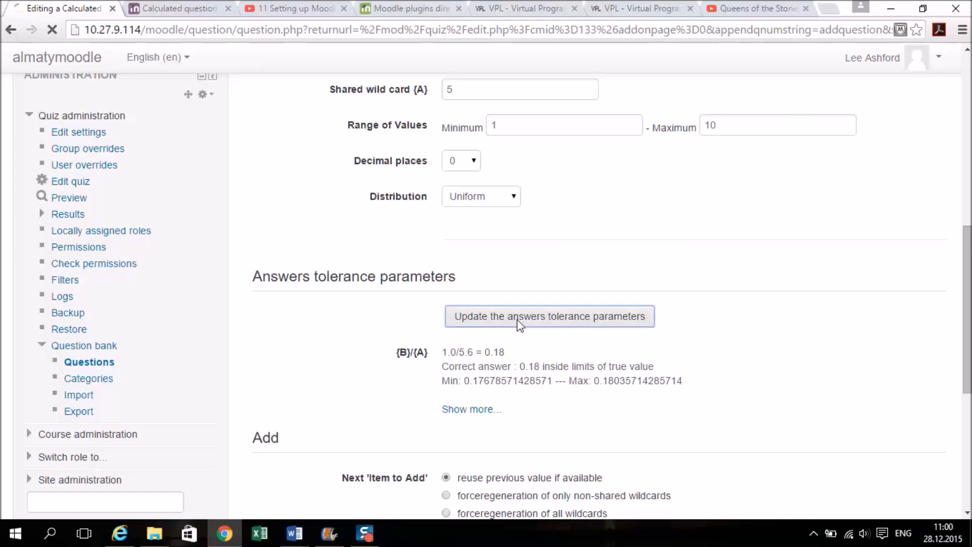
Add the first set of wild card values to the dataset, reusing previous values if available.
{"action": "scroll", "coordinate": [518, 319], "scroll_direction": "down", "scroll_amount": 5}
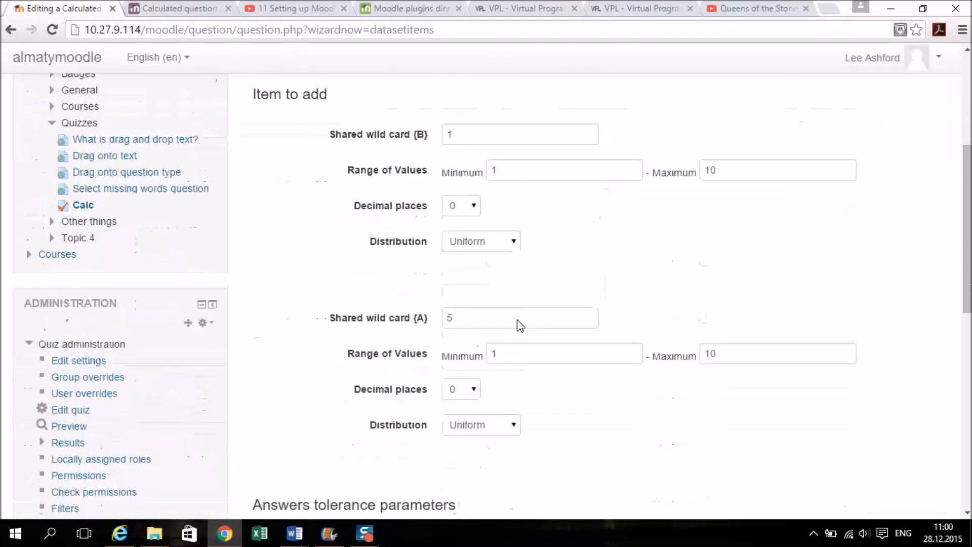
{"action": "scroll", "coordinate": [519, 325], "scroll_direction": "down", "scroll_amount": 5}
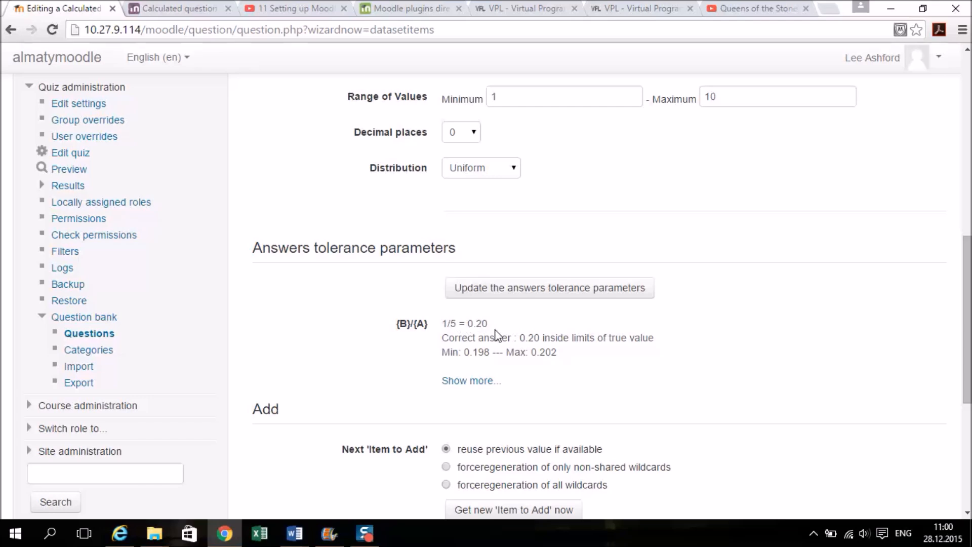
{"action": "scroll", "coordinate": [498, 335], "scroll_direction": "down", "scroll_amount": 1}
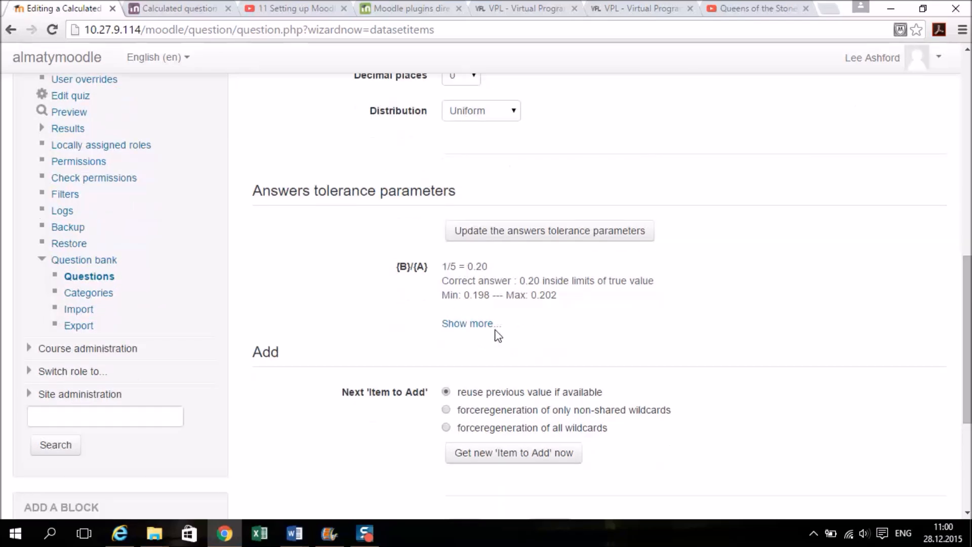
{"action": "scroll", "coordinate": [497, 336], "scroll_direction": "down", "scroll_amount": 3}
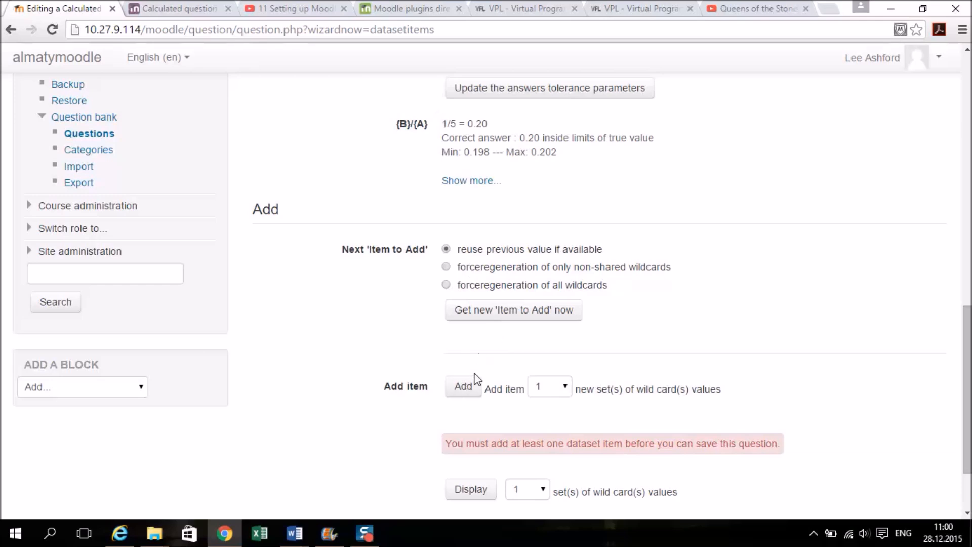
{"action": "left_click", "coordinate": [468, 388]}
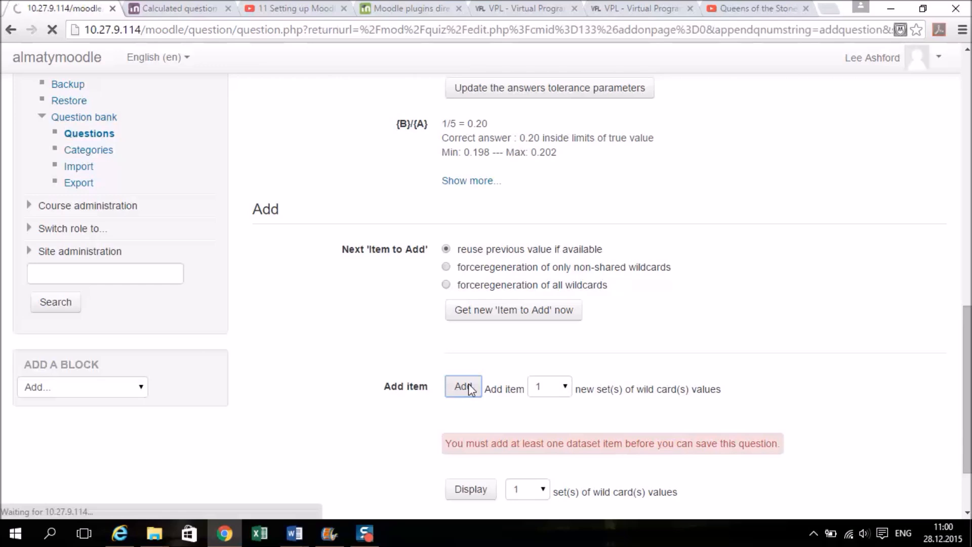
Add the second and third sets of wild card values, one set at a time.
{"action": "scroll", "coordinate": [470, 388], "scroll_direction": "down", "scroll_amount": 5}
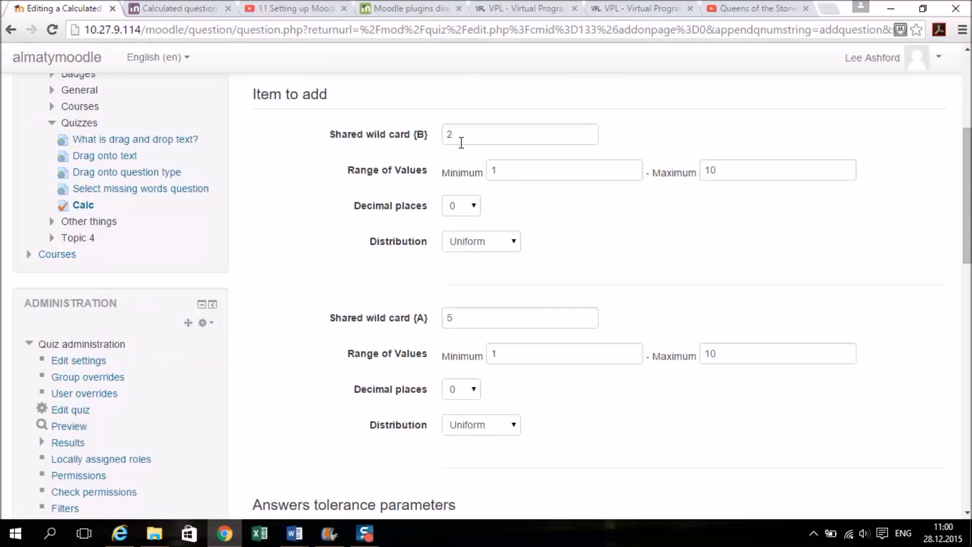
{"action": "scroll", "coordinate": [477, 329], "scroll_direction": "down", "scroll_amount": 6}
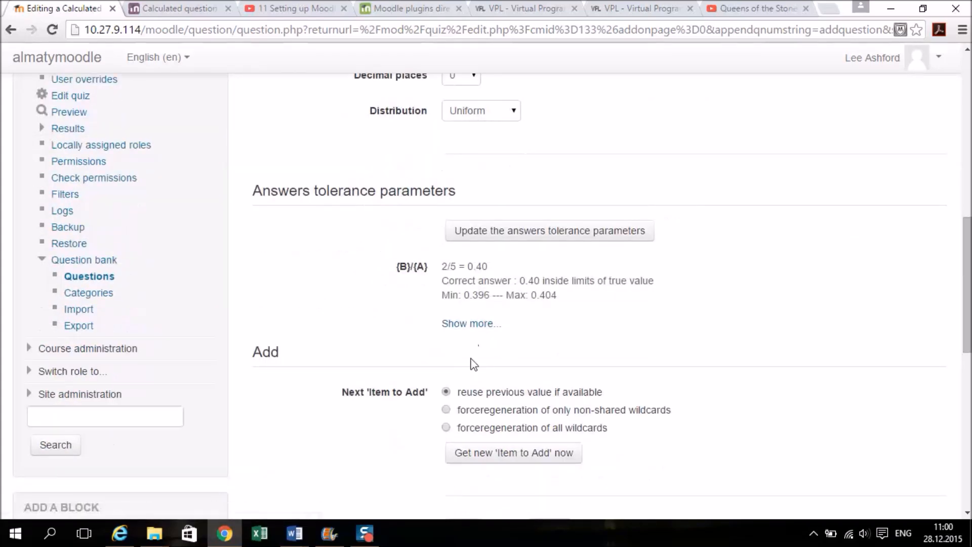
{"action": "scroll", "coordinate": [472, 365], "scroll_direction": "down", "scroll_amount": 3}
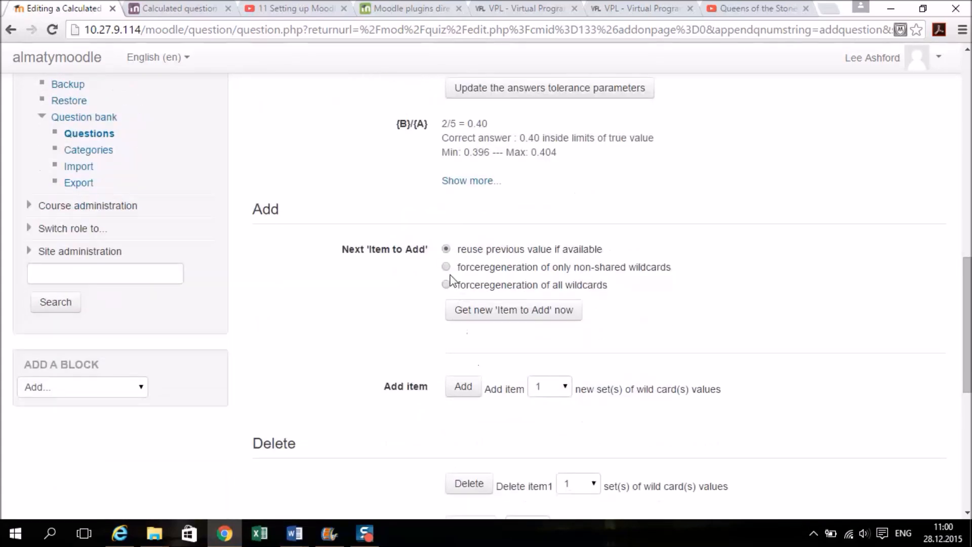
{"action": "left_click", "coordinate": [460, 389]}
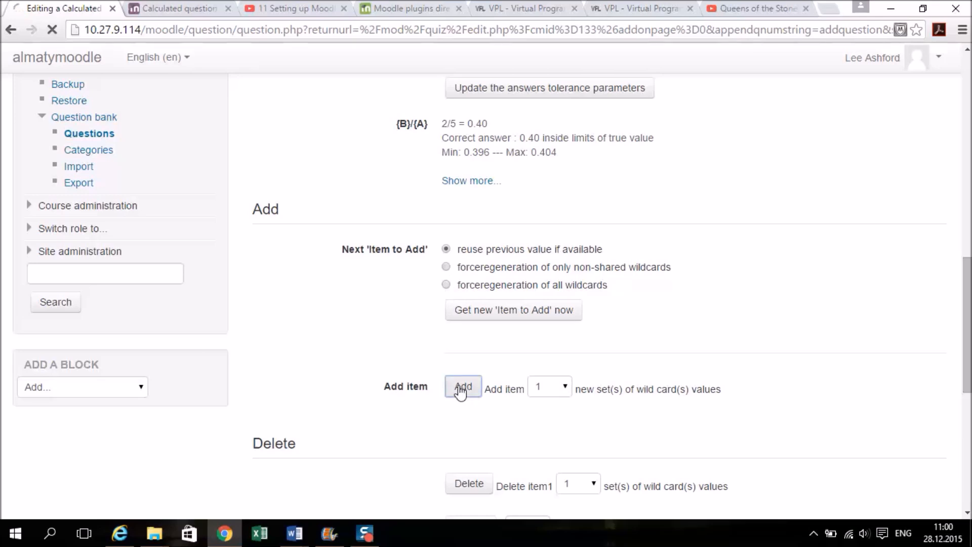
{"action": "scroll", "coordinate": [458, 392], "scroll_direction": "down", "scroll_amount": 3}
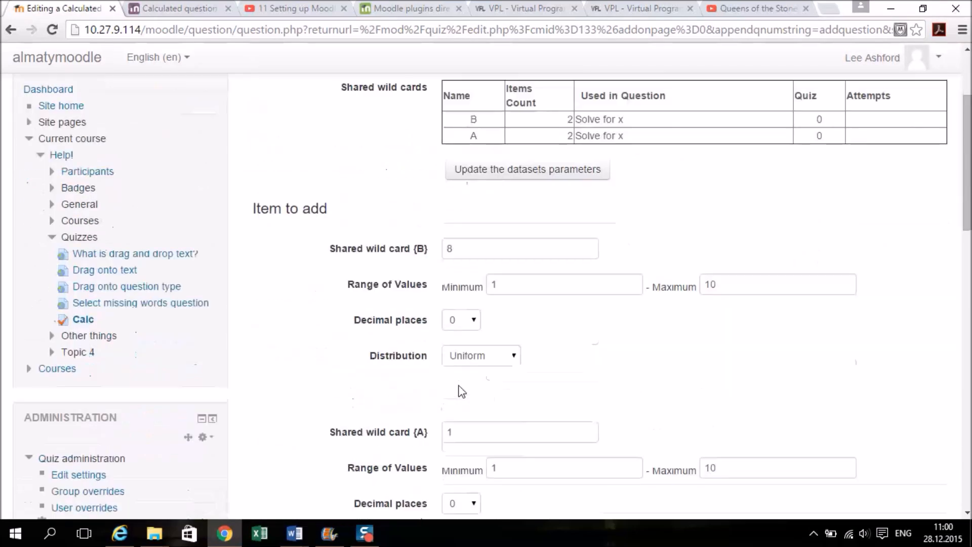
{"action": "scroll", "coordinate": [433, 414], "scroll_direction": "down", "scroll_amount": 10}
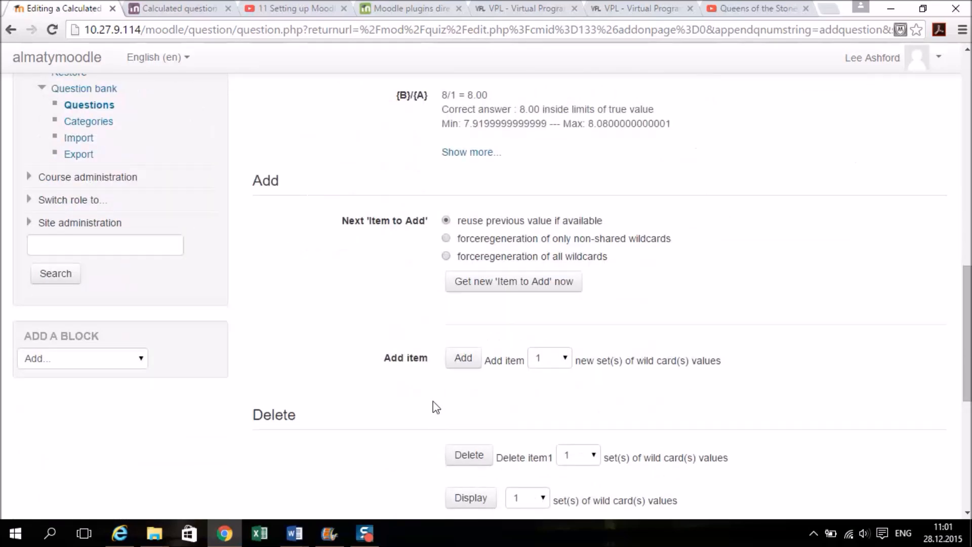
{"action": "left_click", "coordinate": [463, 360]}
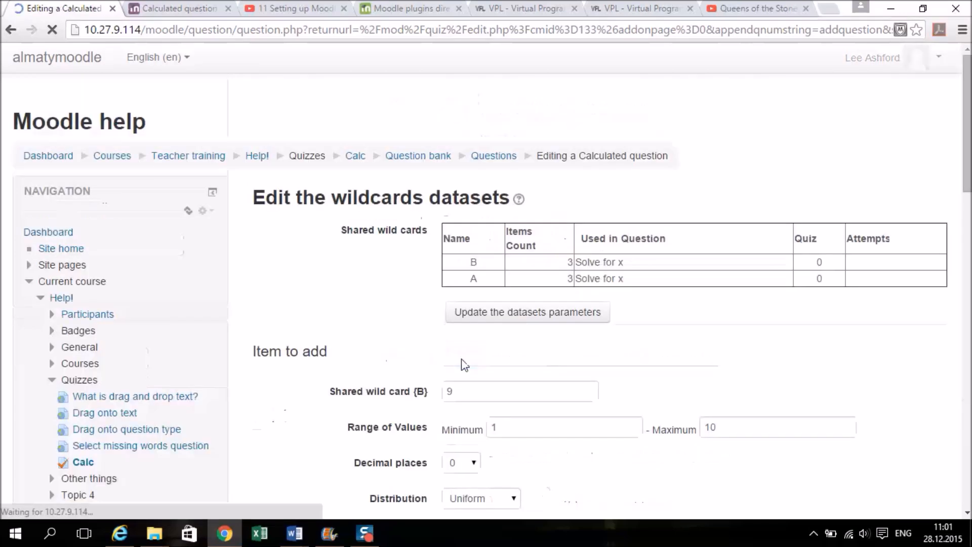
Add the fourth and fifth sets of wild card values, one set at a time.
{"action": "scroll", "coordinate": [463, 363], "scroll_direction": "down", "scroll_amount": 7}
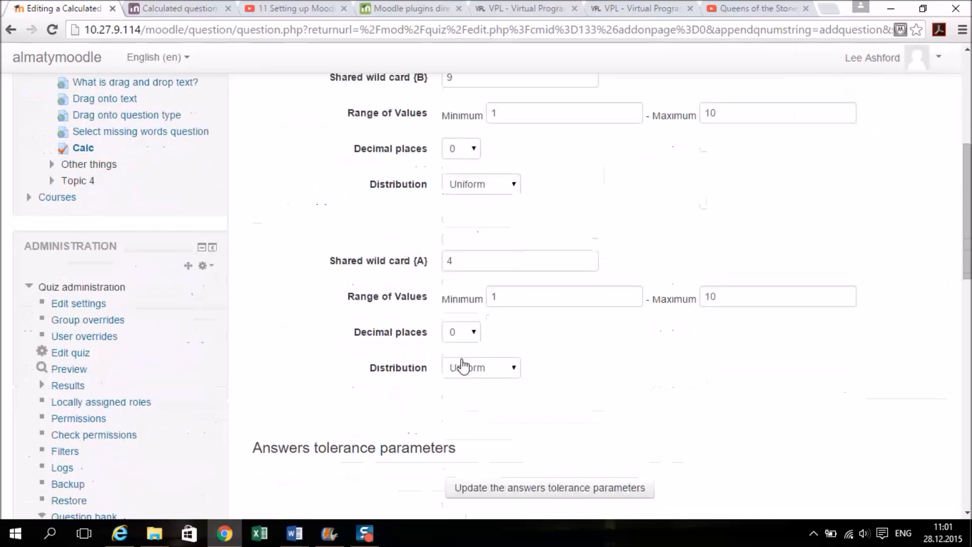
{"action": "scroll", "coordinate": [464, 365], "scroll_direction": "down", "scroll_amount": 3}
{"action": "scroll", "coordinate": [478, 423], "scroll_direction": "down", "scroll_amount": 2}
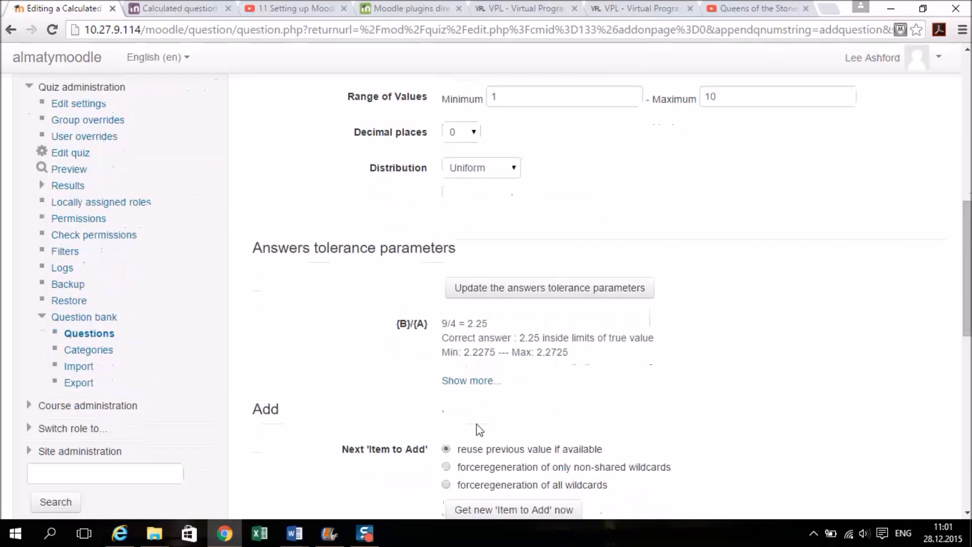
{"action": "scroll", "coordinate": [478, 428], "scroll_direction": "down", "scroll_amount": 3}
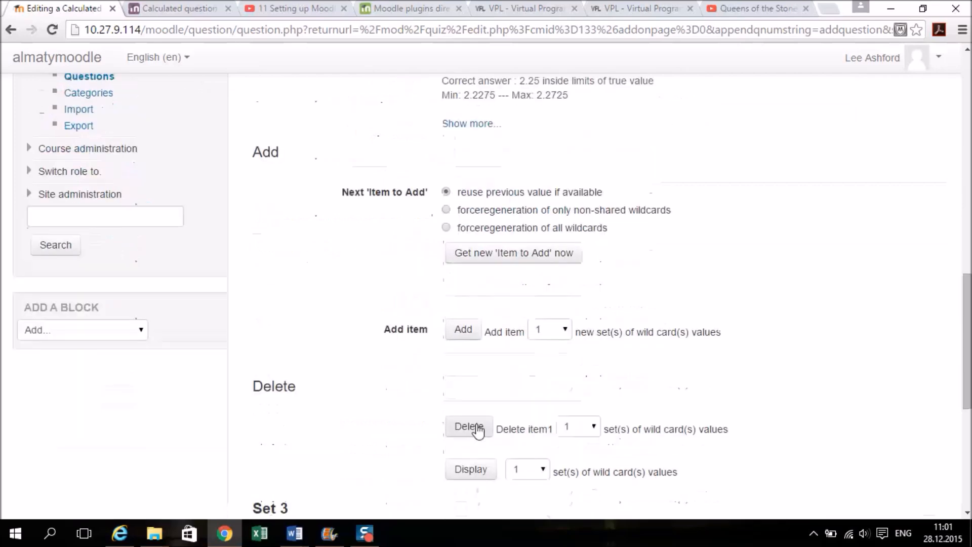
{"action": "left_click", "coordinate": [461, 330]}
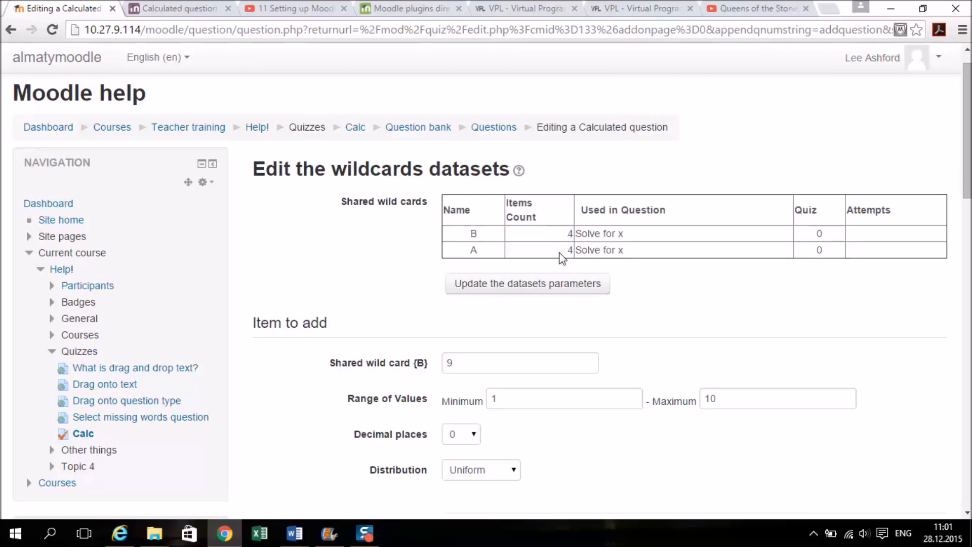
{"action": "scroll", "coordinate": [499, 298], "scroll_direction": "down", "scroll_amount": 1}
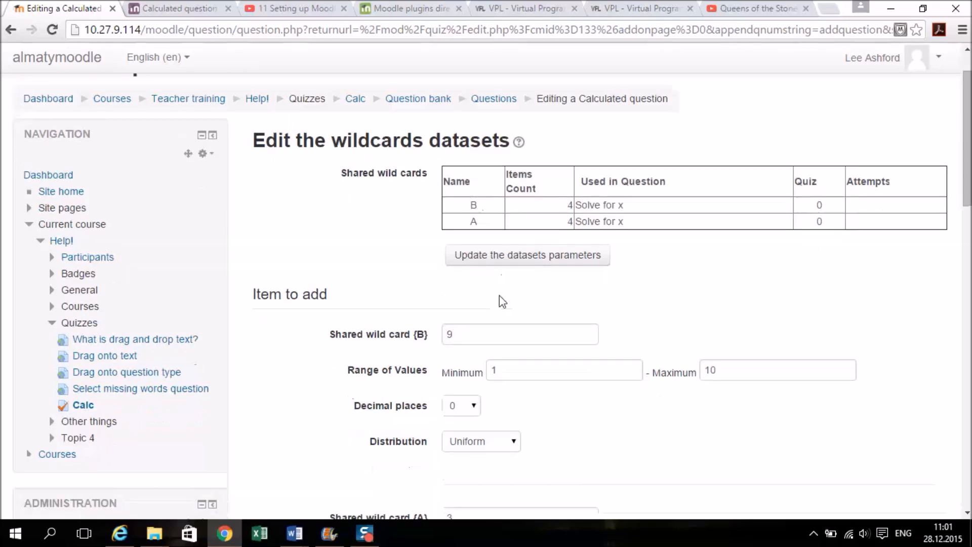
{"action": "scroll", "coordinate": [499, 296], "scroll_direction": "down", "scroll_amount": 12}
{"action": "scroll", "coordinate": [500, 297], "scroll_direction": "down", "scroll_amount": 4}
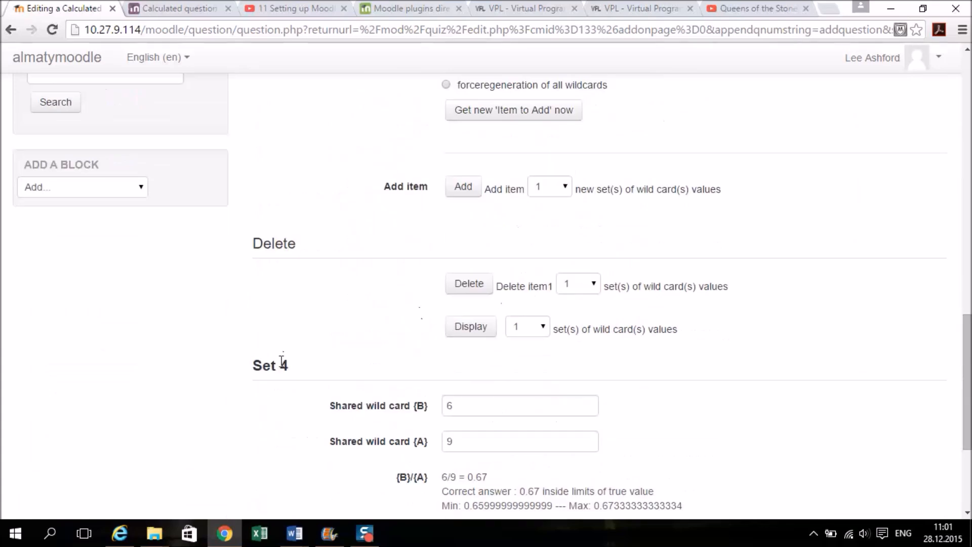
{"action": "left_click", "coordinate": [465, 189]}
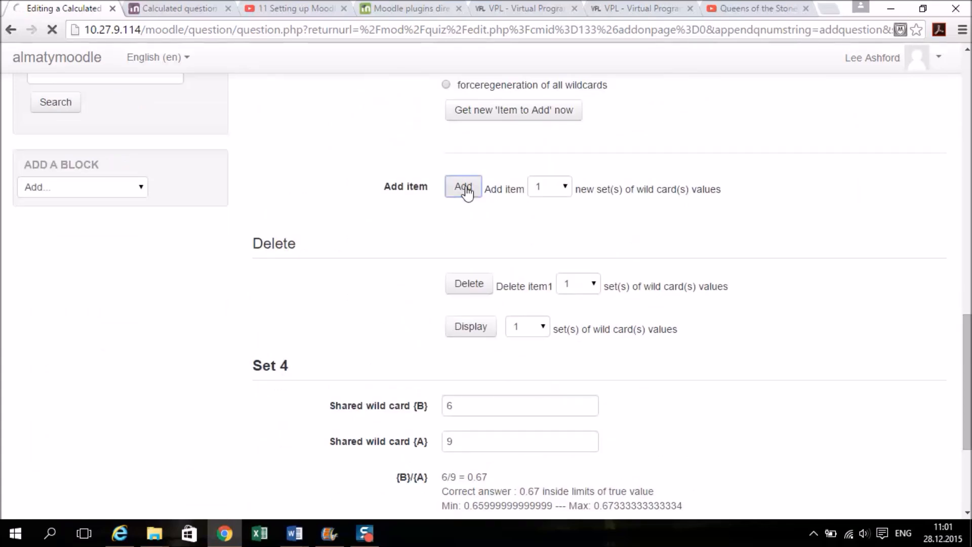
Add a sixth set of wild card values to the dataset.
{"action": "scroll", "coordinate": [515, 295], "scroll_direction": "down", "scroll_amount": 1}
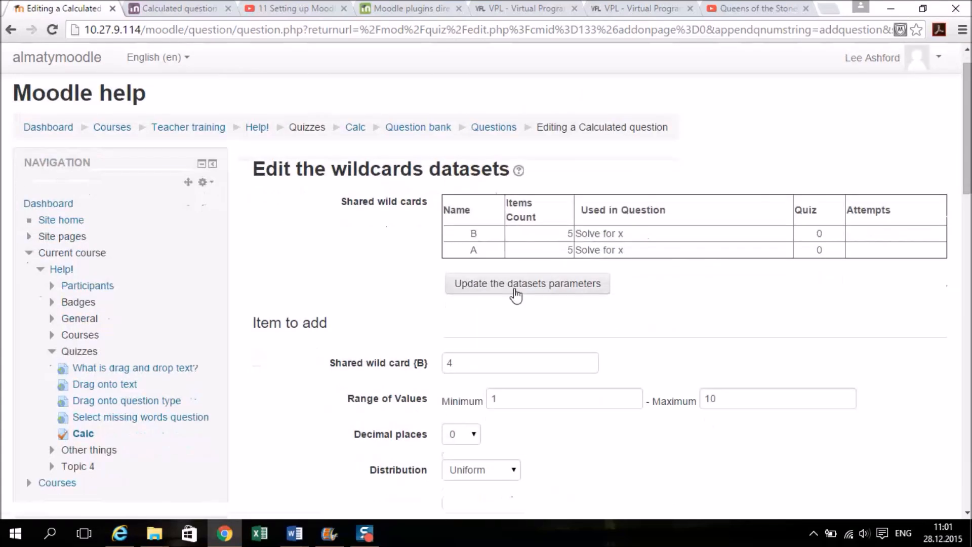
{"action": "scroll", "coordinate": [516, 295], "scroll_direction": "down", "scroll_amount": 15}
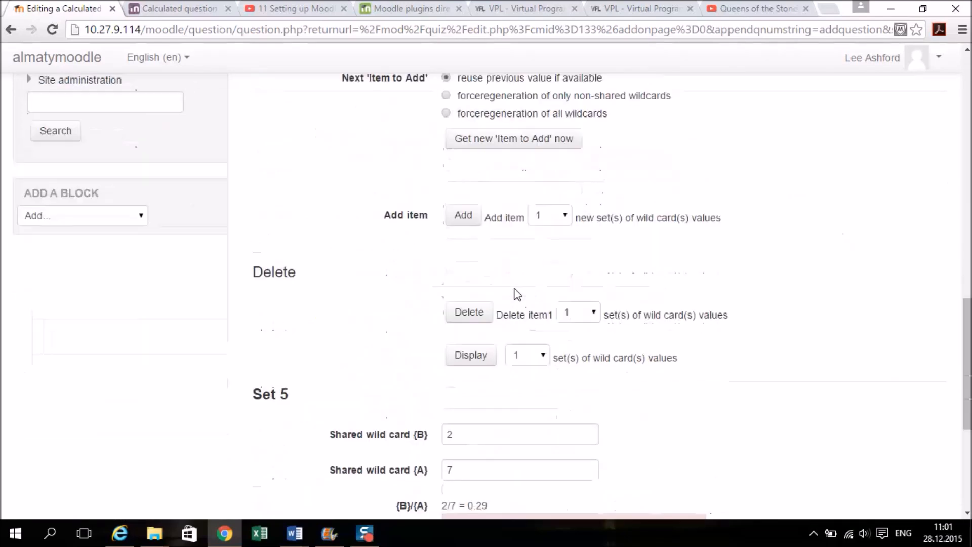
{"action": "left_click", "coordinate": [462, 218]}
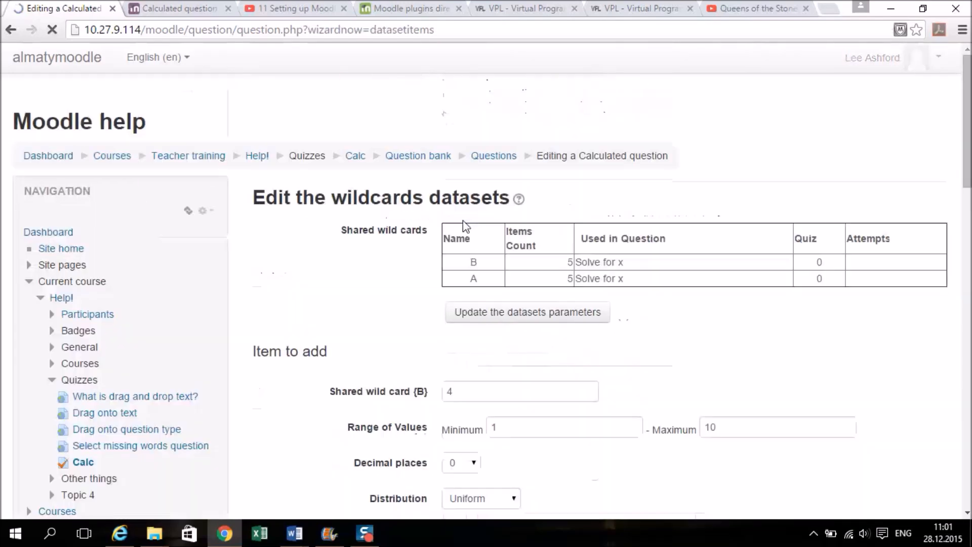
Add another set of wild card values to the calculated question's dataset.
{"action": "scroll", "coordinate": [462, 220], "scroll_direction": "down", "scroll_amount": 10}
{"action": "scroll", "coordinate": [462, 221], "scroll_direction": "down", "scroll_amount": 9}
{"action": "left_click", "coordinate": [462, 159]}
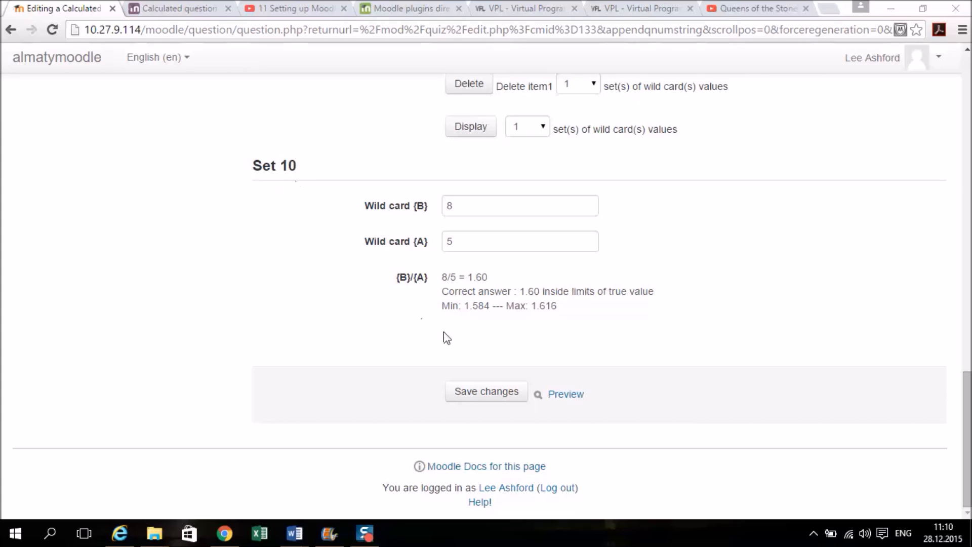
Preview the calculated question to examine its equation and answer field, and close the preview.
{"action": "left_click", "coordinate": [570, 400]}
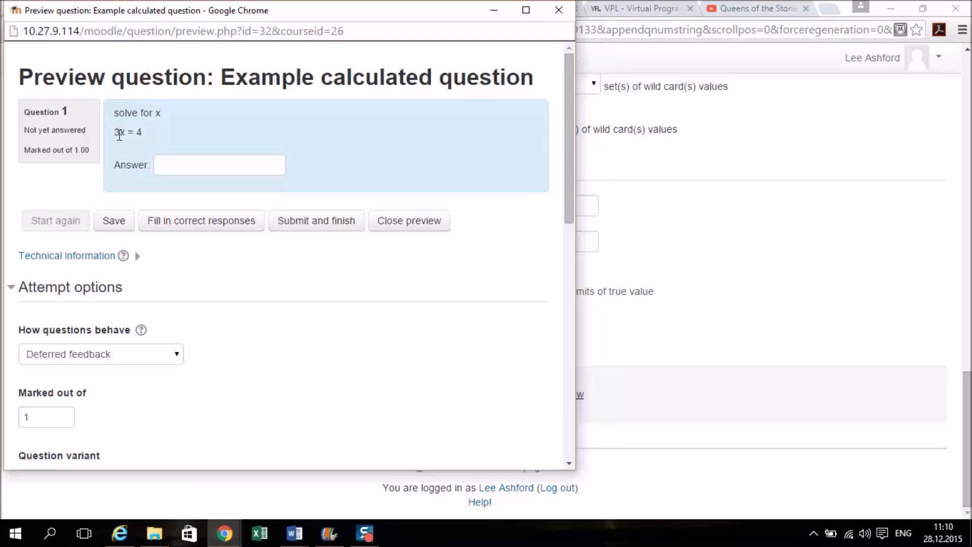
{"action": "left_click", "coordinate": [176, 166]}
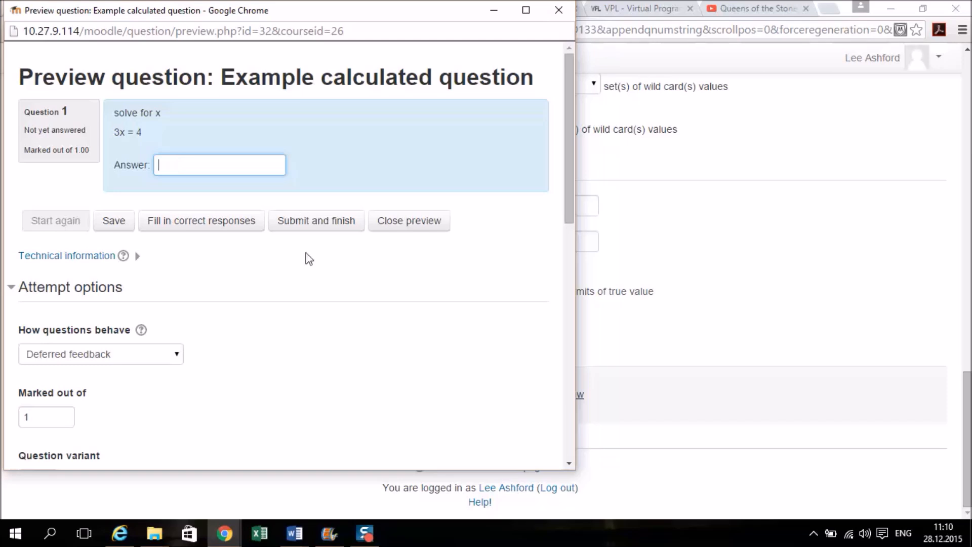
{"action": "left_click", "coordinate": [394, 228]}
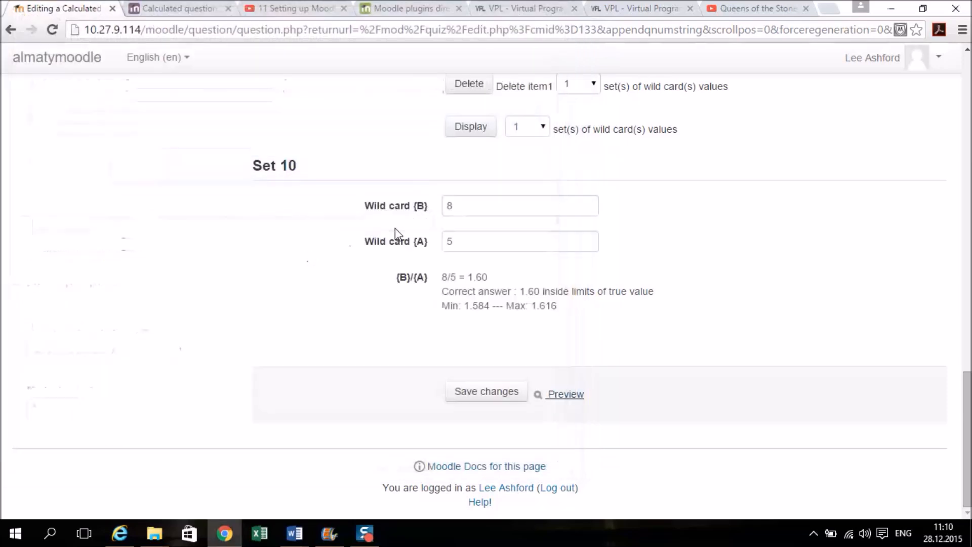
Reopen the question preview repeatedly to compare the equations generated from different wild card sets.
{"action": "left_click", "coordinate": [559, 400]}
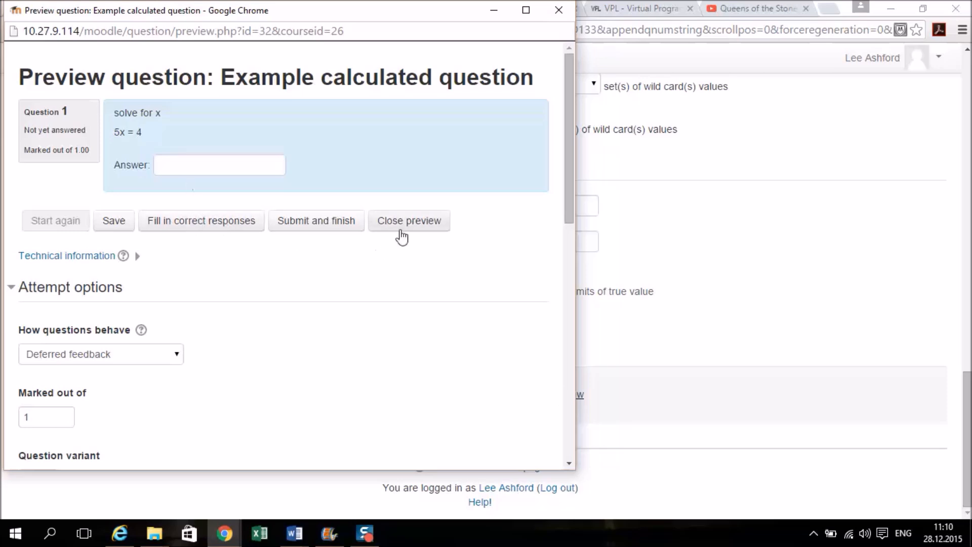
{"action": "left_click", "coordinate": [400, 231]}
{"action": "left_click", "coordinate": [559, 396]}
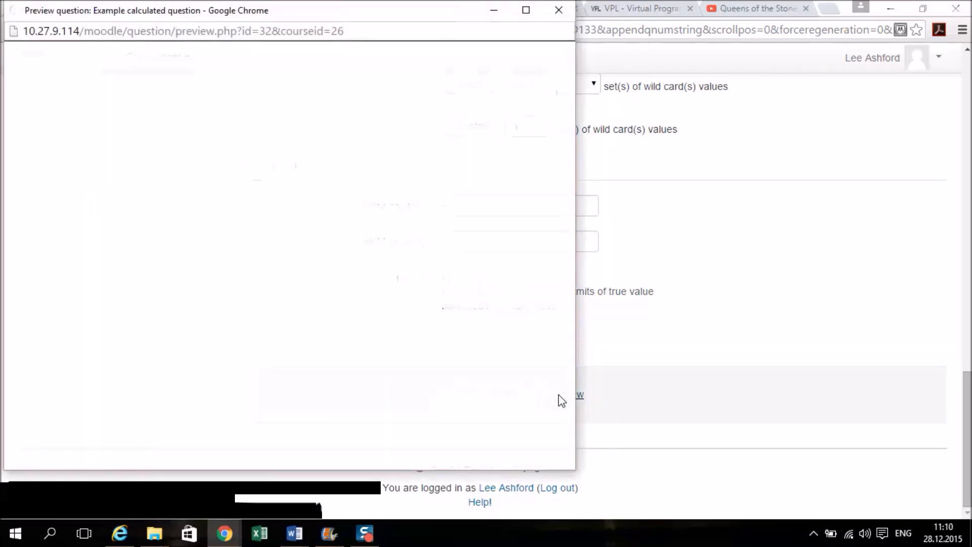
{"action": "left_click", "coordinate": [413, 224]}
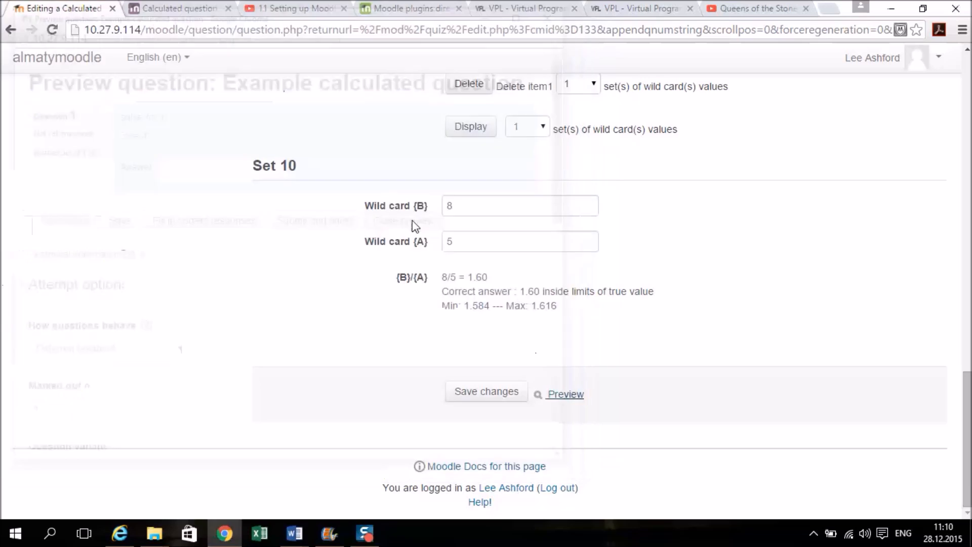
{"action": "left_click", "coordinate": [570, 394]}
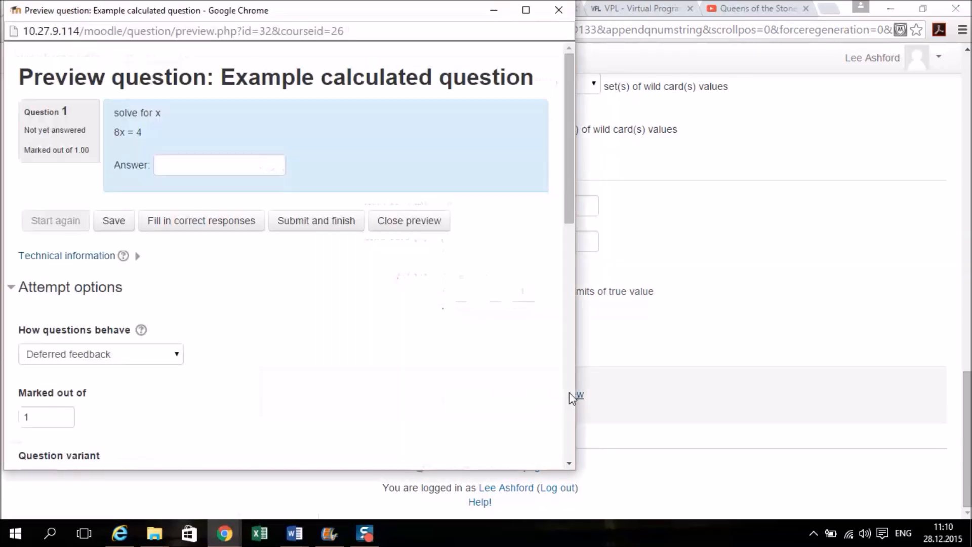